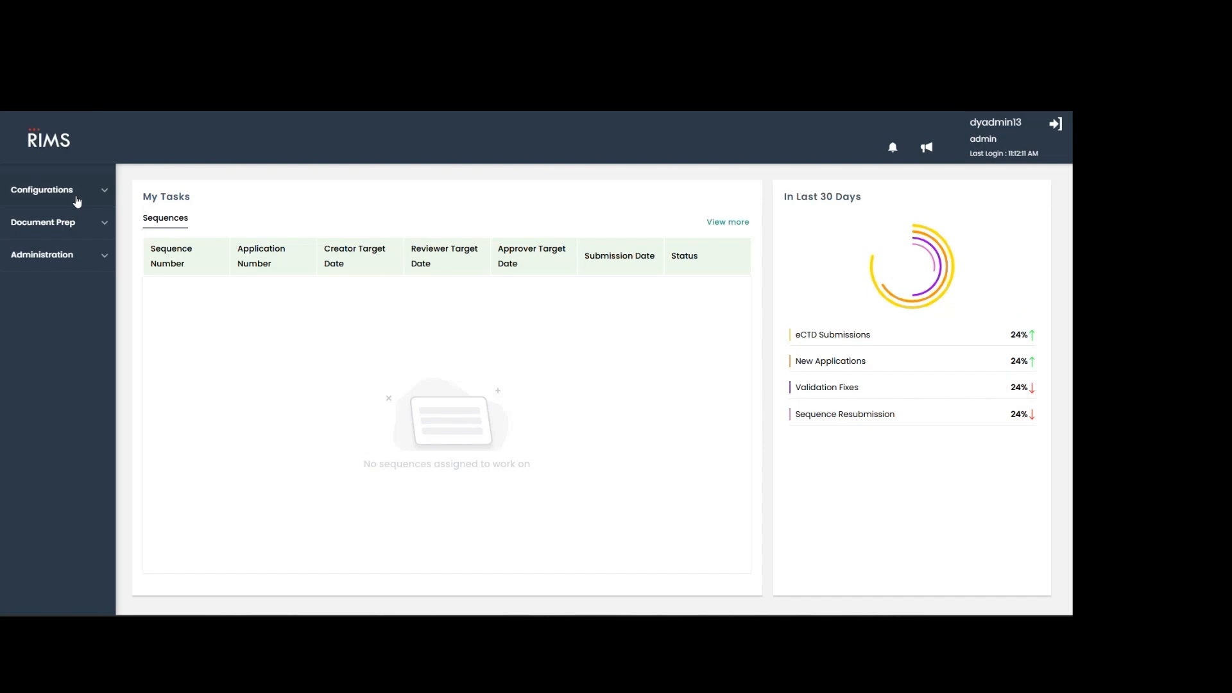
Open the list of submission templates in the configuration area.
click(77, 201)
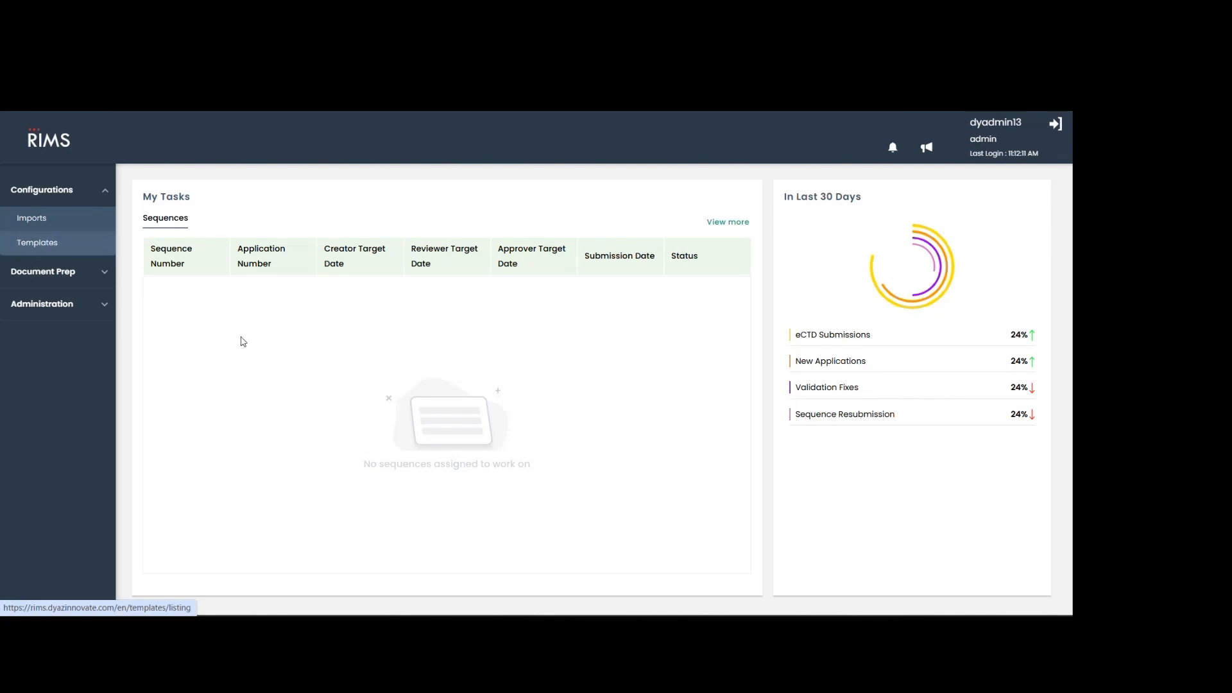
click(62, 246)
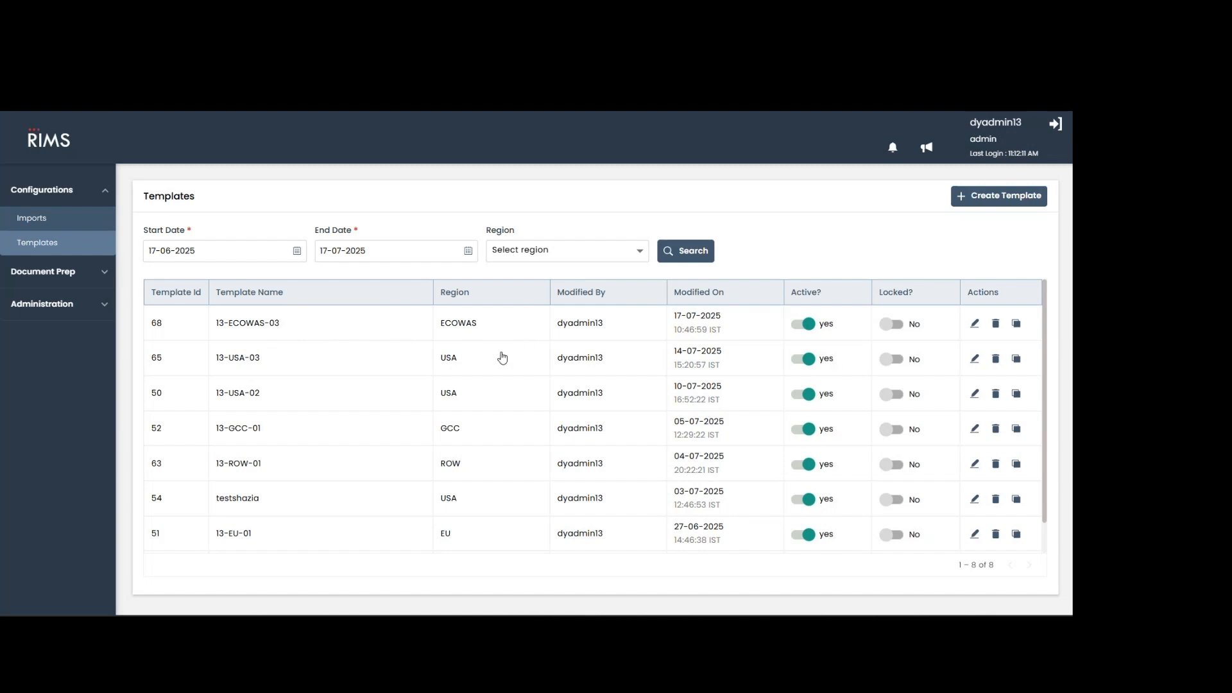
Start a new template named Ecowas-01 with region ECOWAS and application type Centralised Procedure.
click(971, 203)
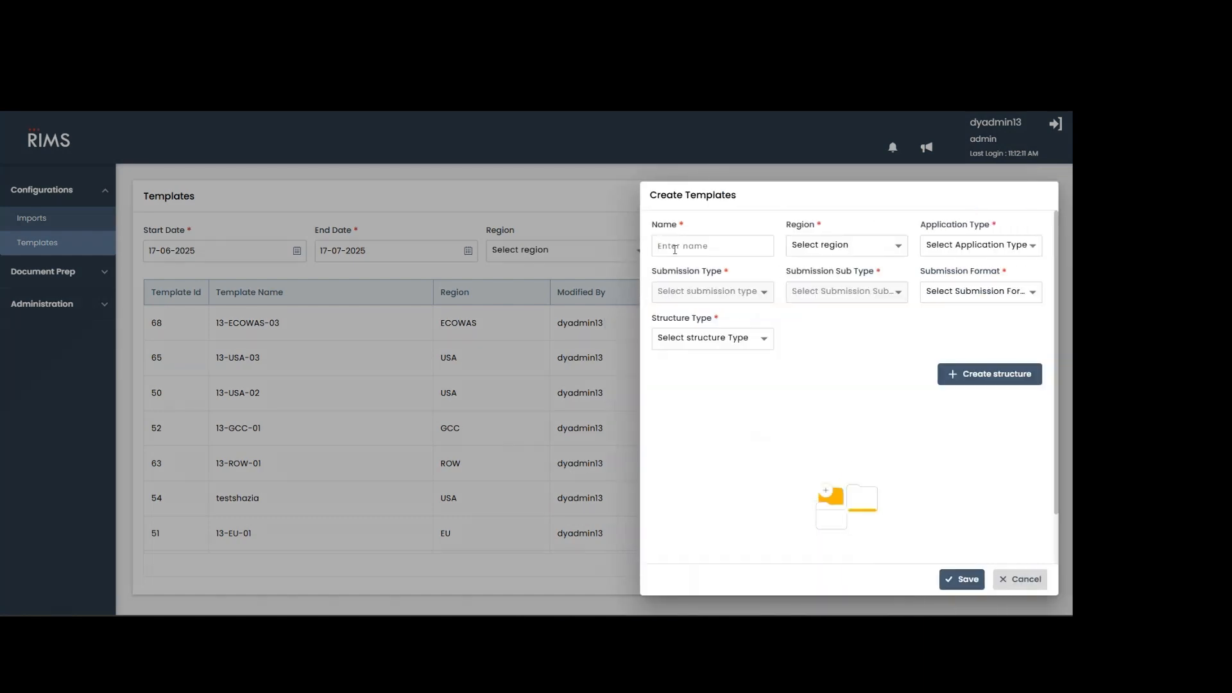
text(Ecowas)
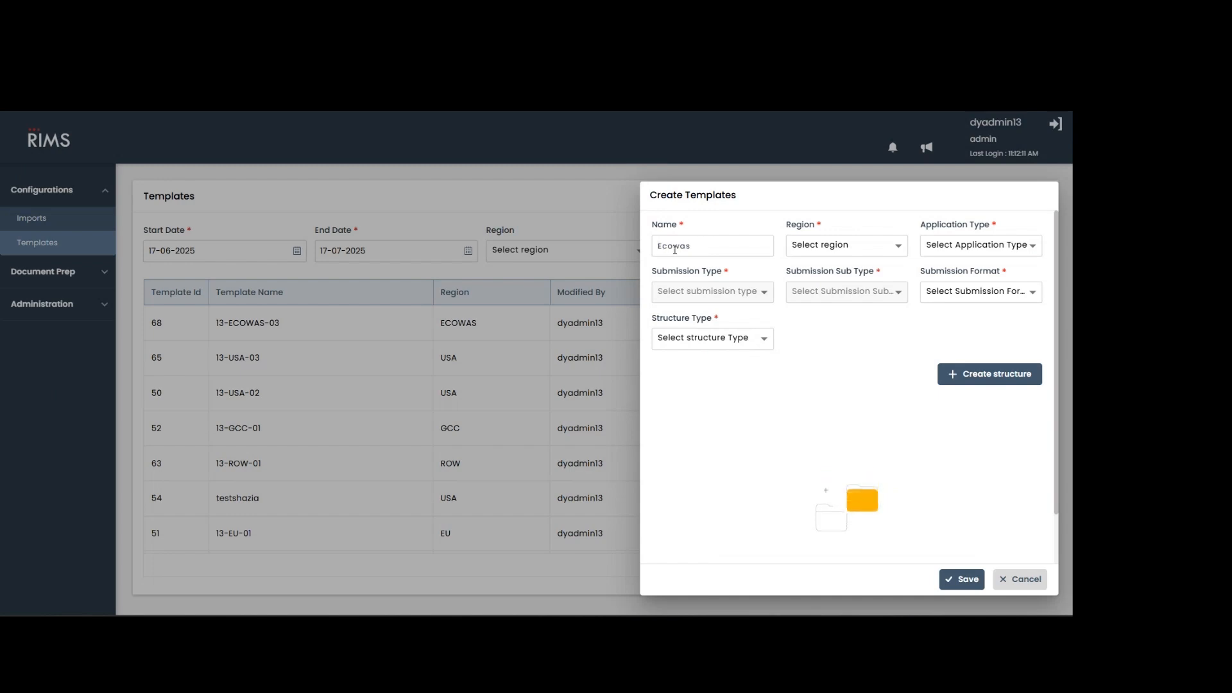
text(-01)
click(822, 251)
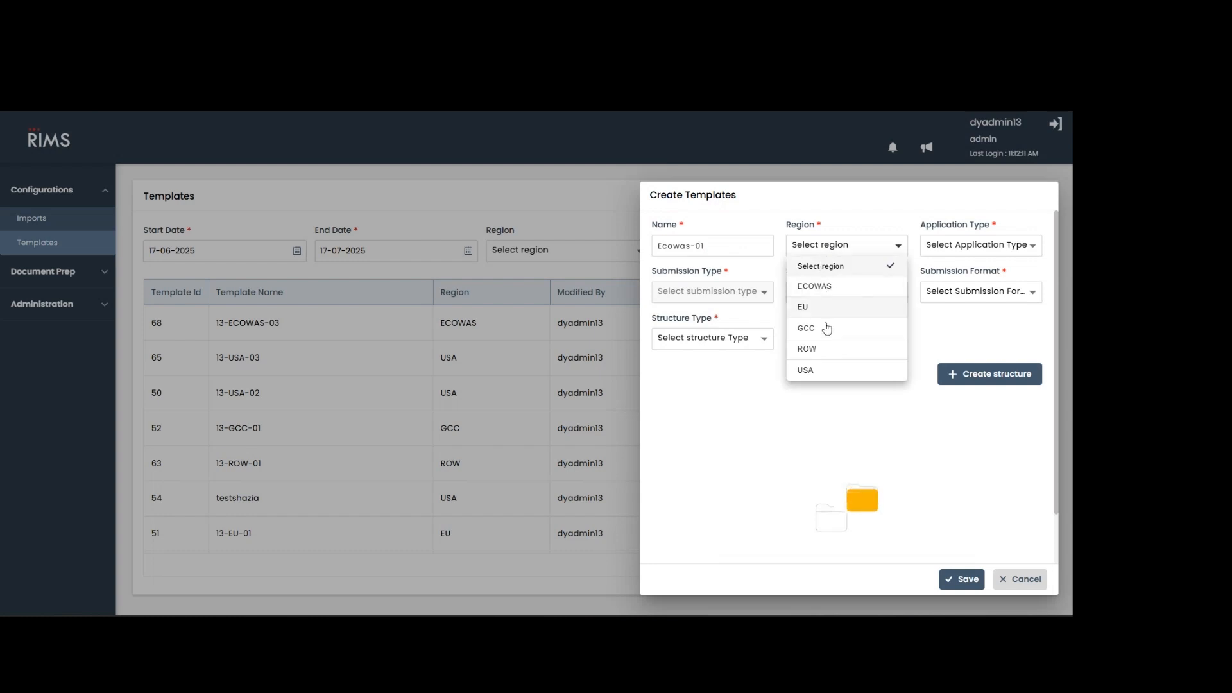
click(825, 289)
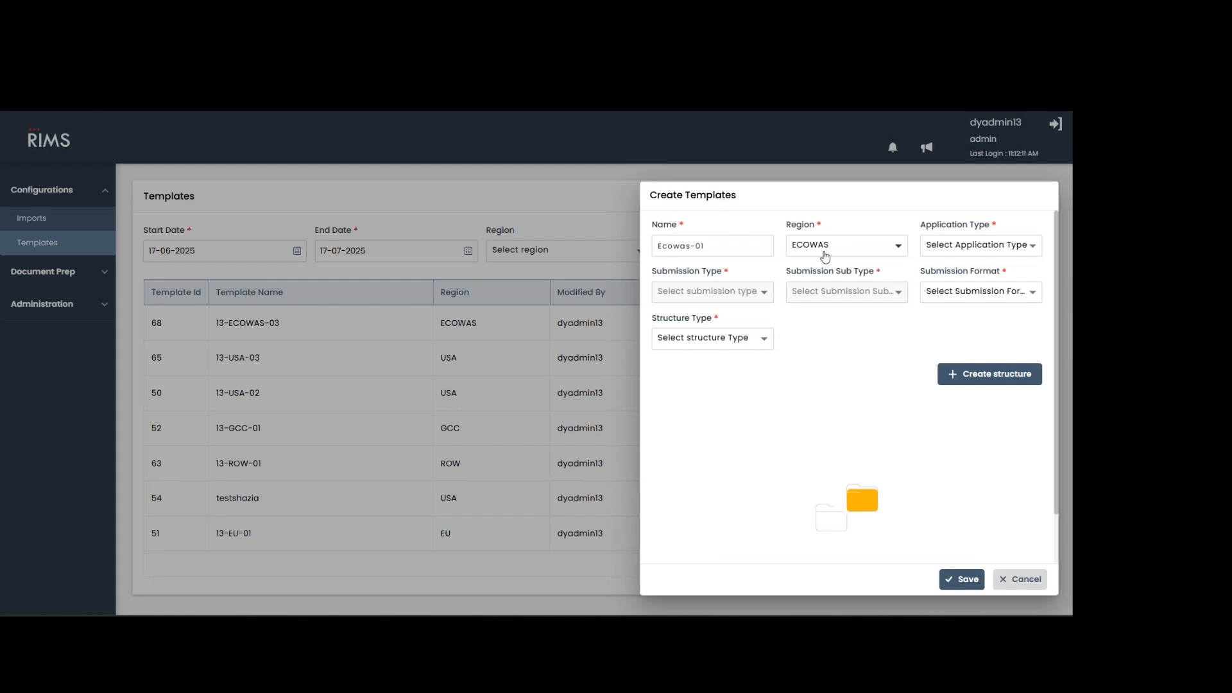
click(965, 254)
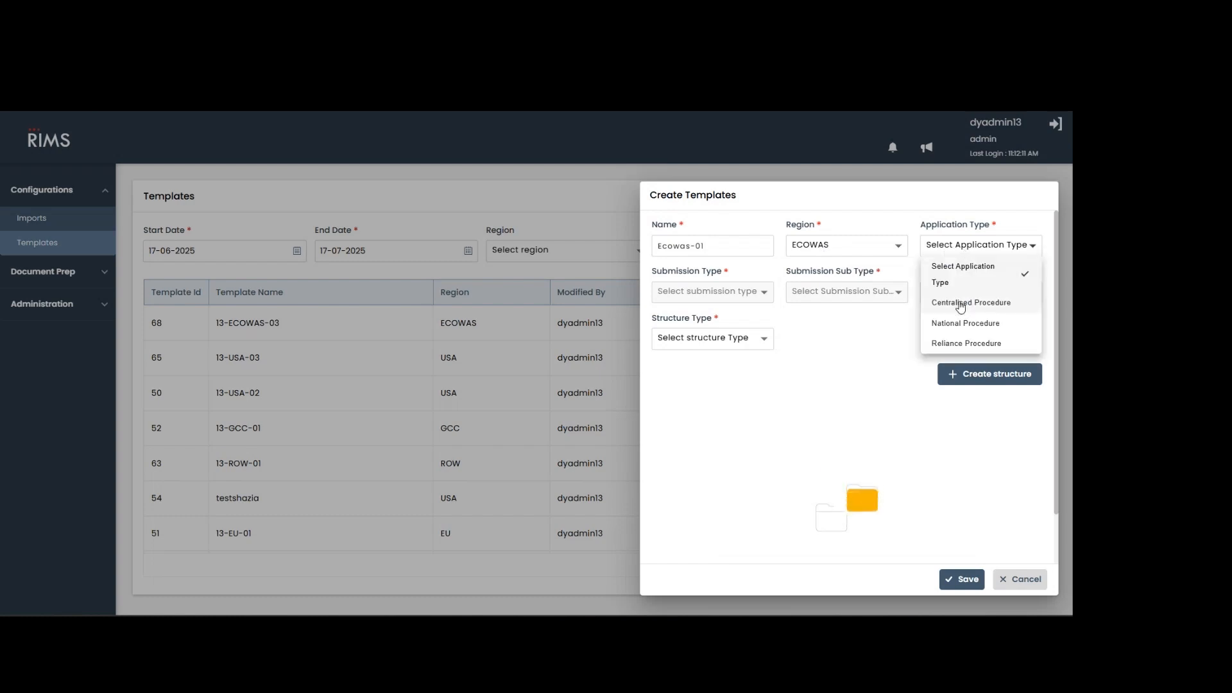
click(961, 302)
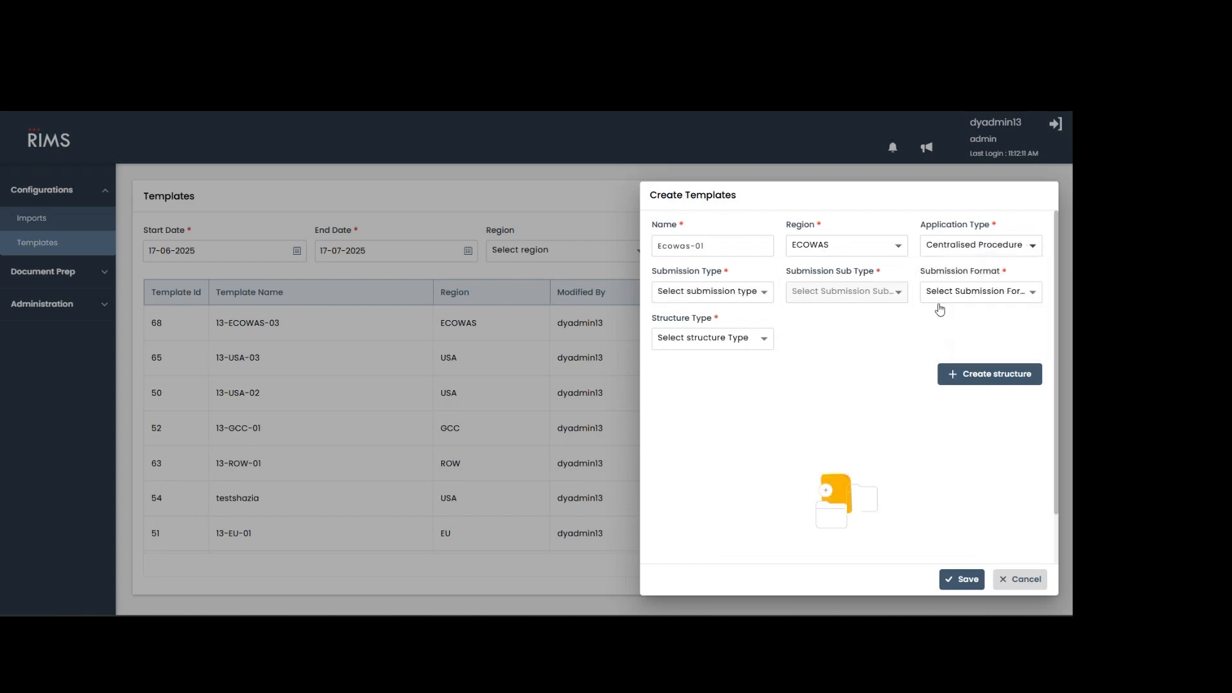
Set the new template's submission type to New Chemical Entity, its sub type to Biological and its submission format to eCTD.
click(730, 295)
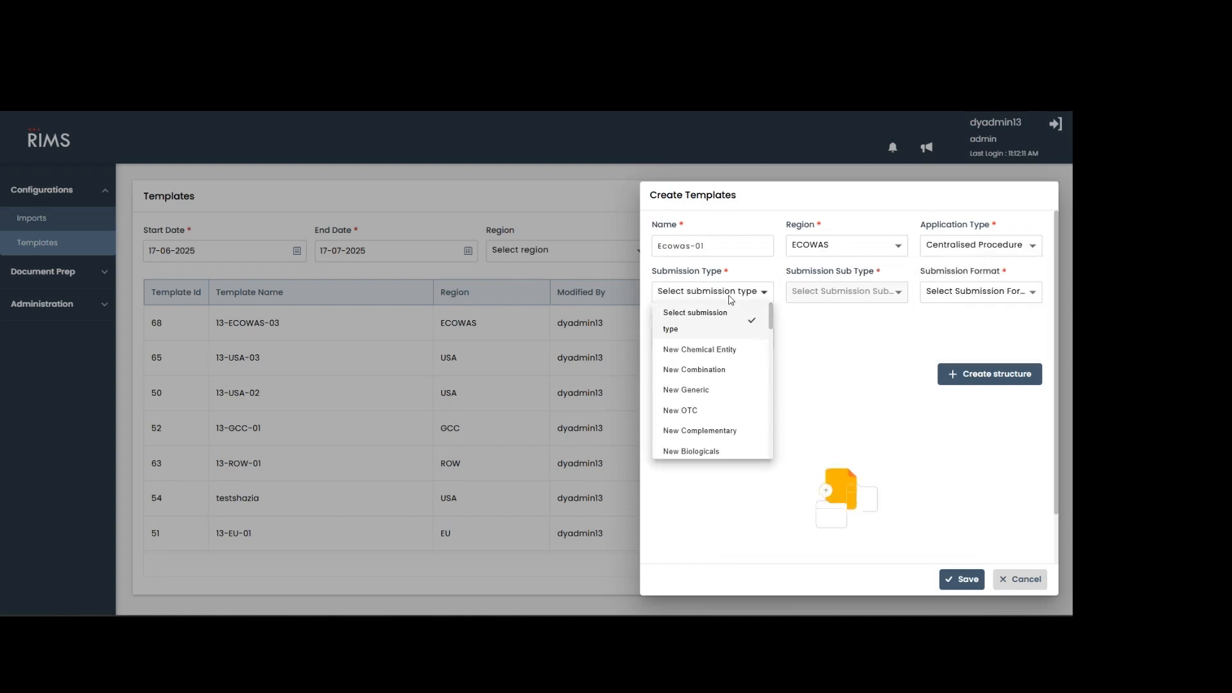
click(726, 349)
click(821, 294)
click(822, 349)
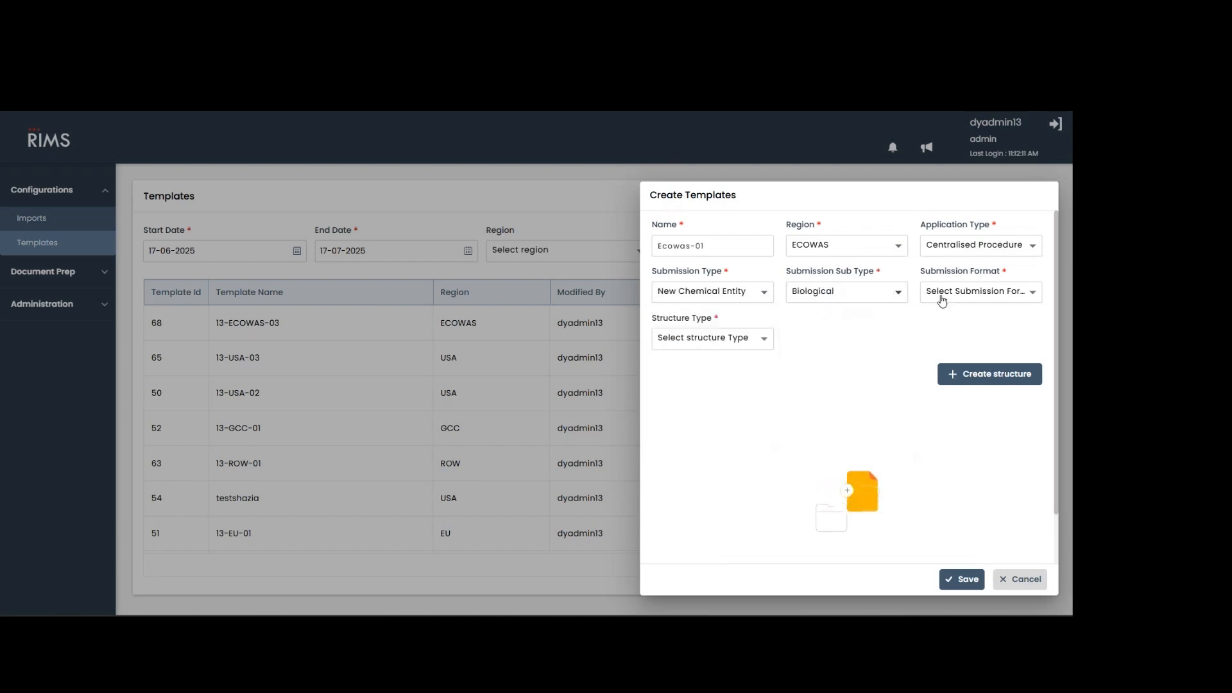
click(943, 296)
click(943, 350)
Choose Basic Structure as the structure type and generate the new template's folder structure.
click(718, 339)
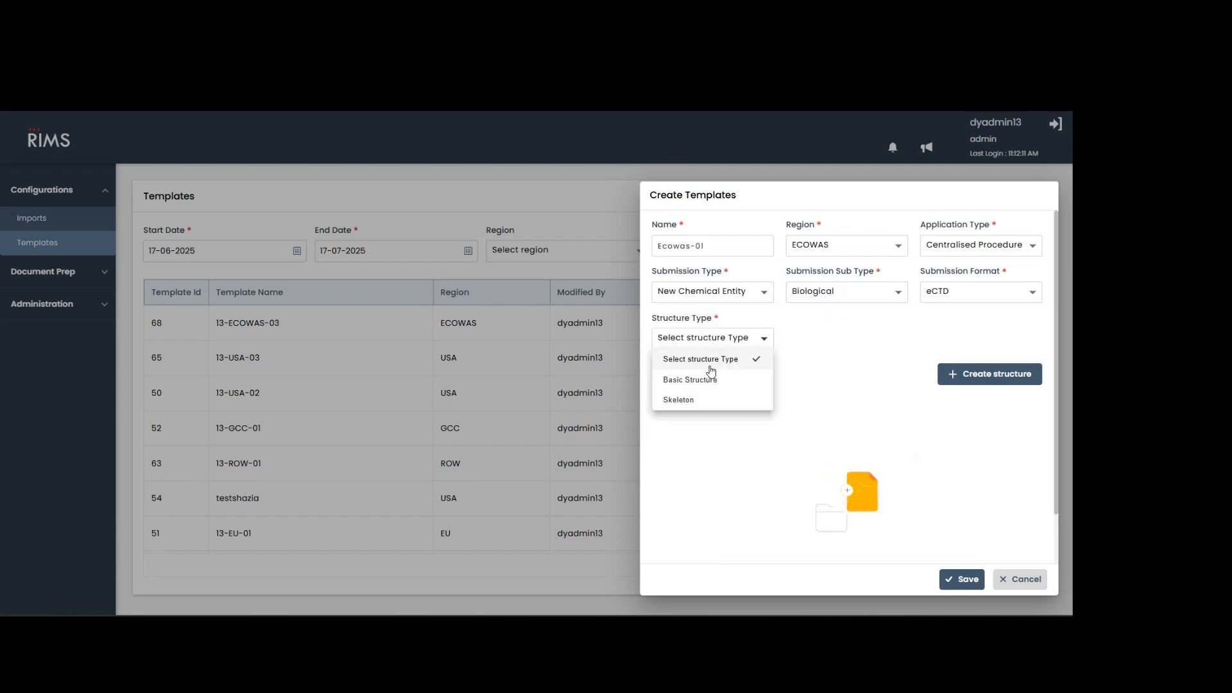
click(710, 380)
click(958, 374)
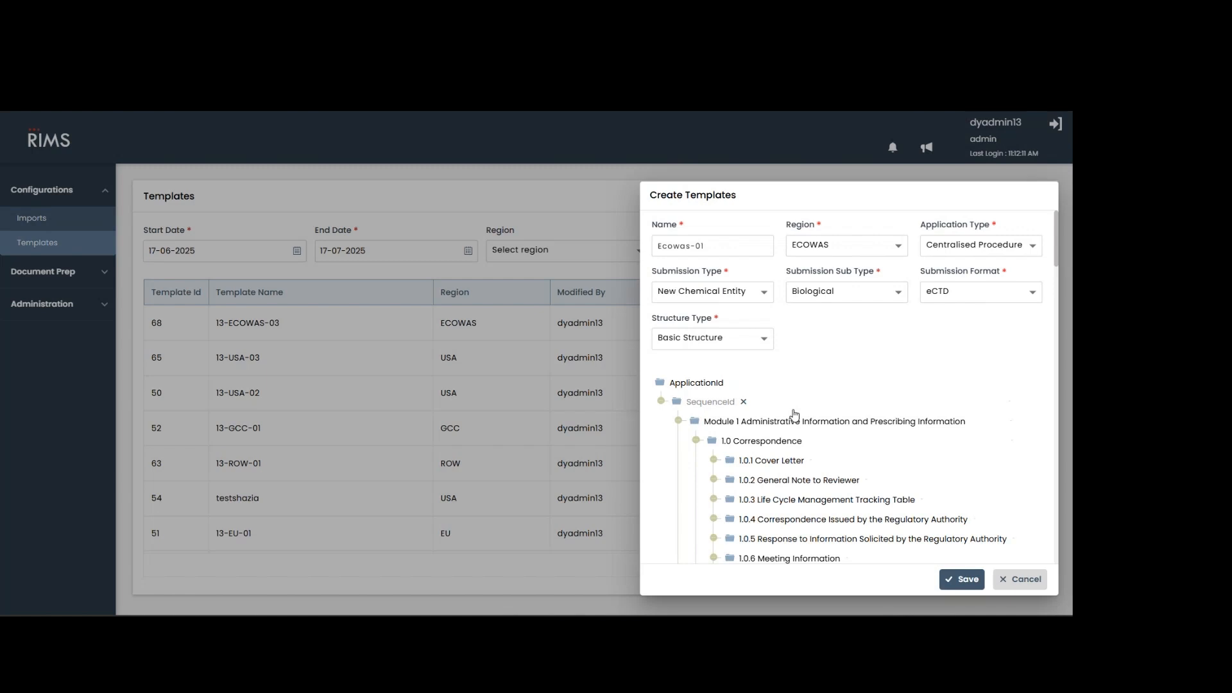
Review the Module 1 folders in the generated structure and discard the new template without saving.
scroll(794, 414, down, 6)
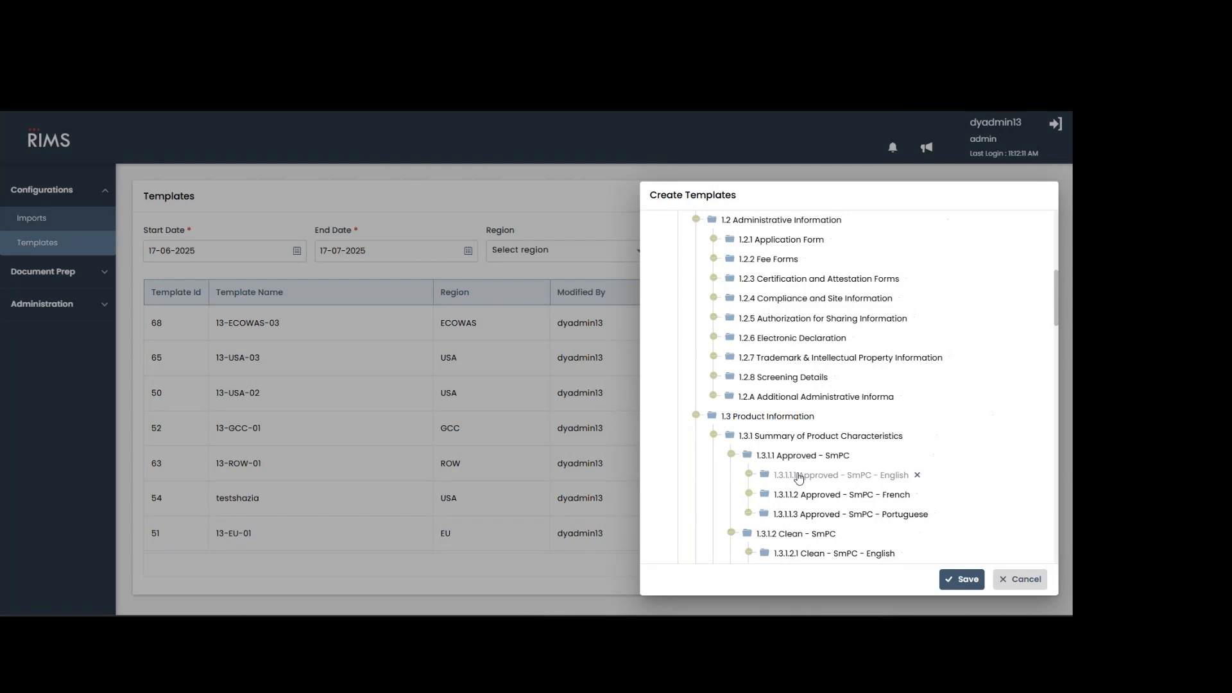
scroll(799, 478, up, 5)
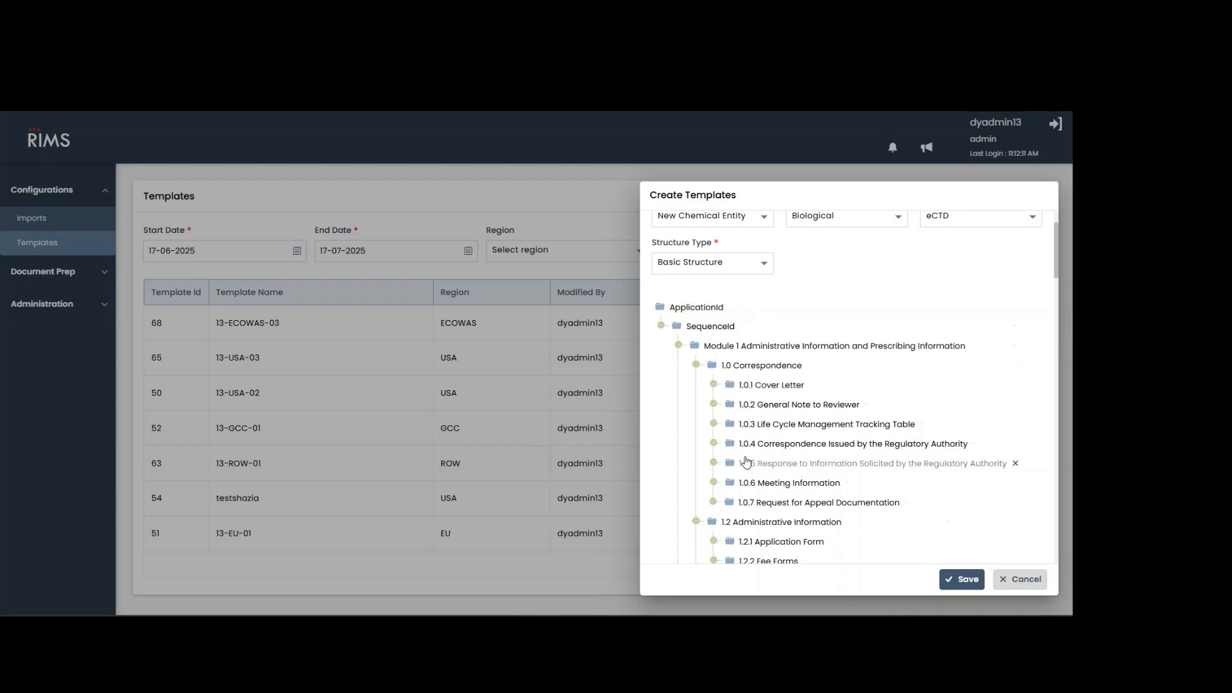
scroll(756, 462, up, 2)
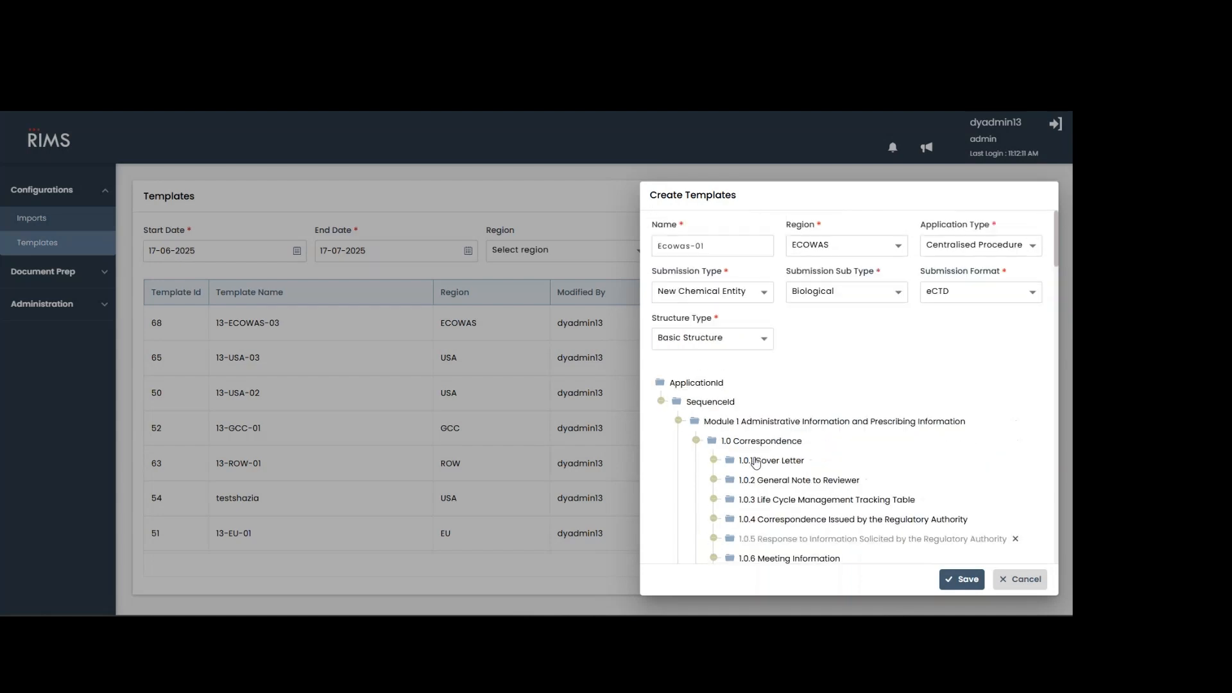
click(1005, 587)
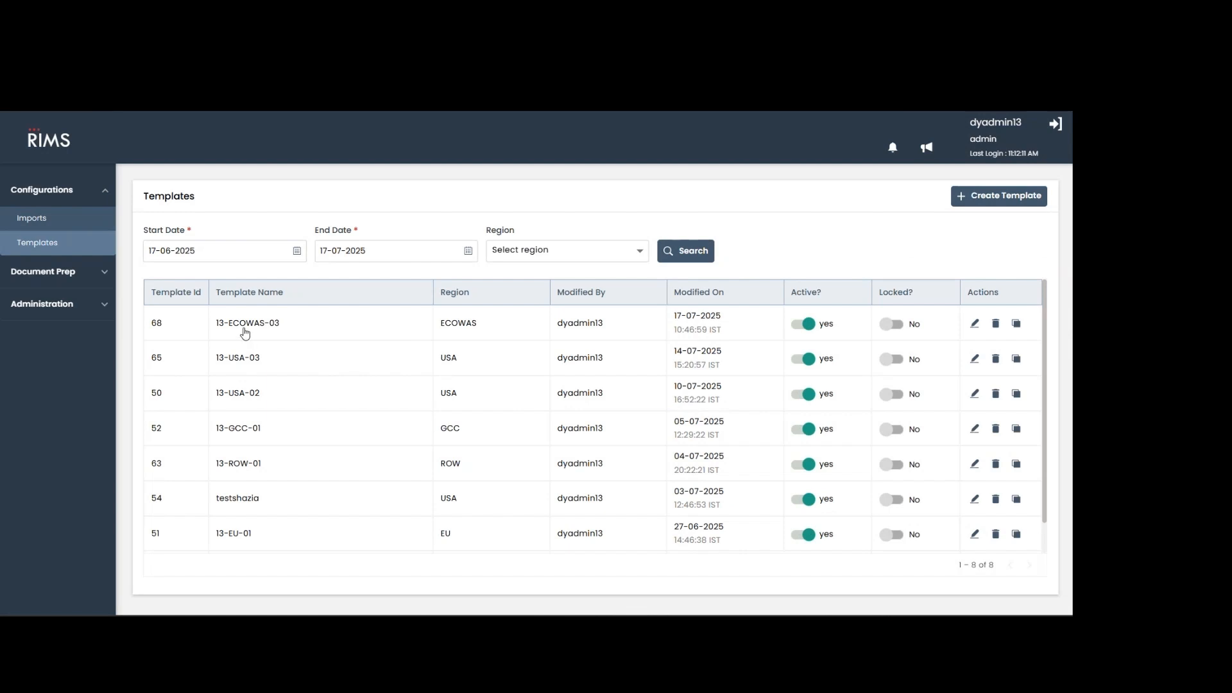
Open the template 13-ECOWAS-03 for editing and expand Module 1 down to the Cover Letter and General Note to Reviewer folder contents.
click(975, 325)
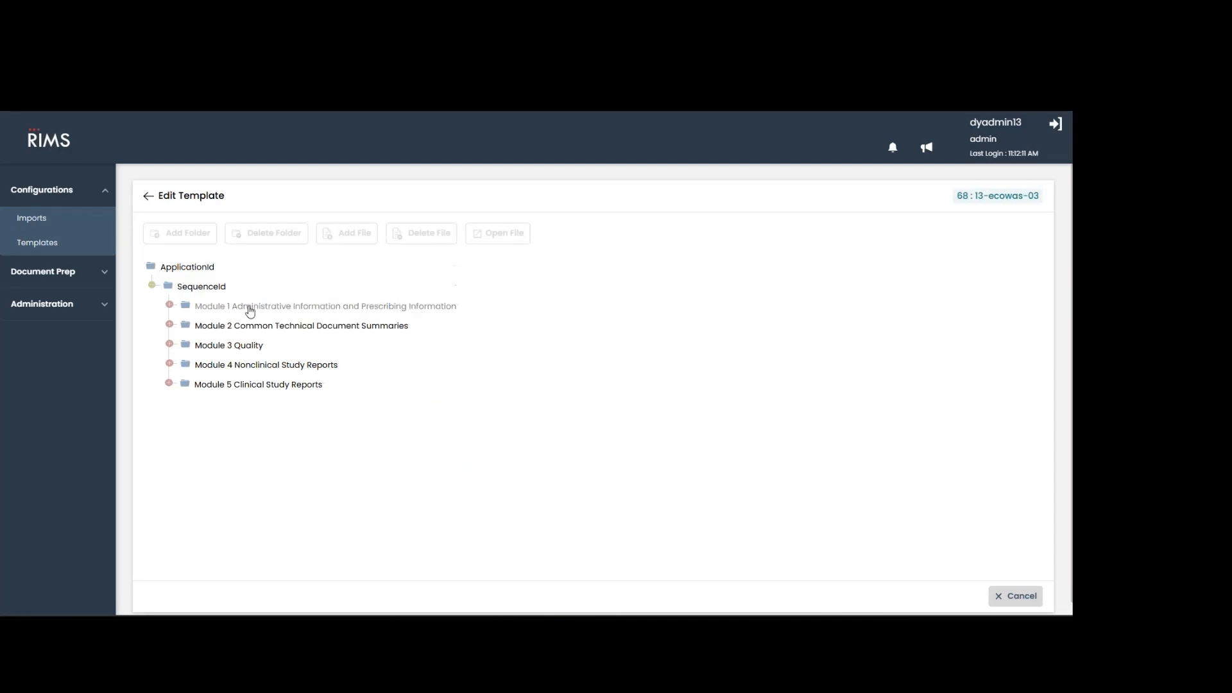
click(249, 308)
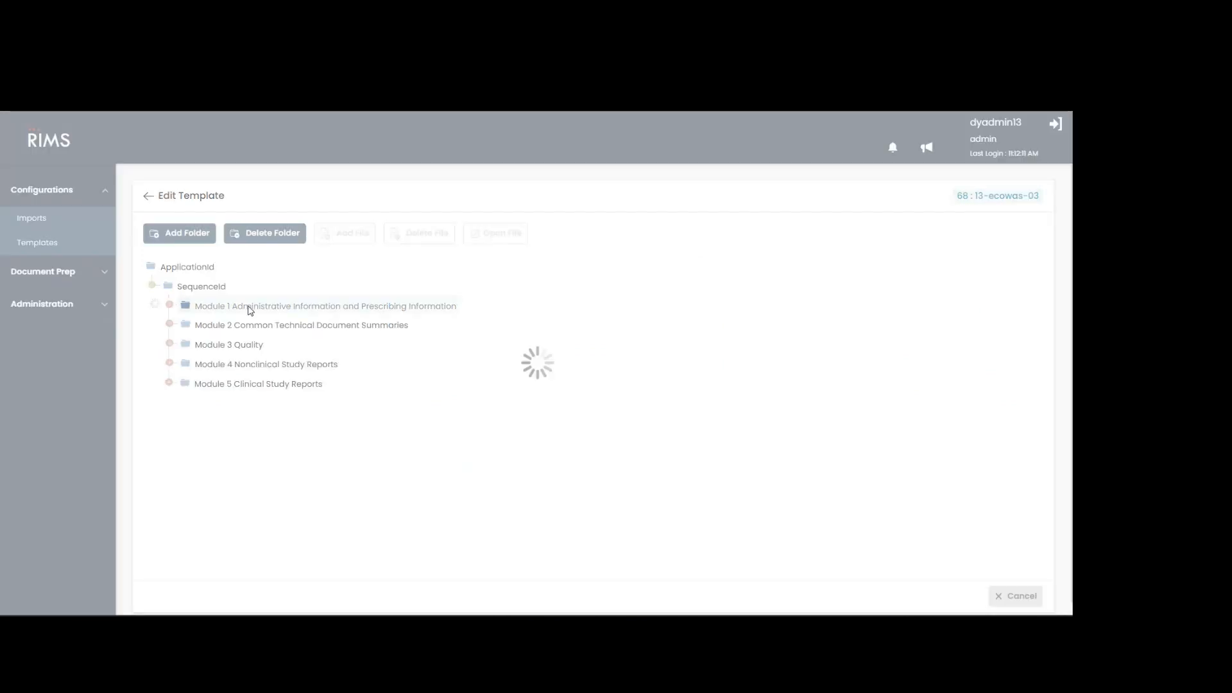
click(251, 327)
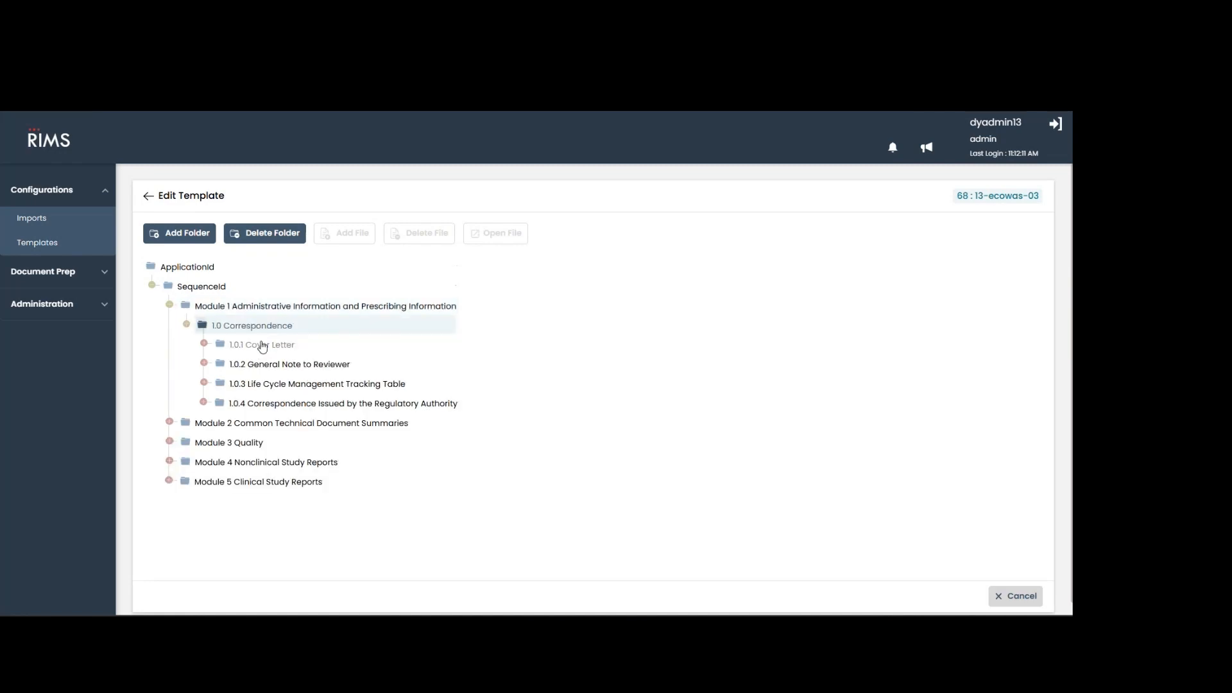
click(262, 347)
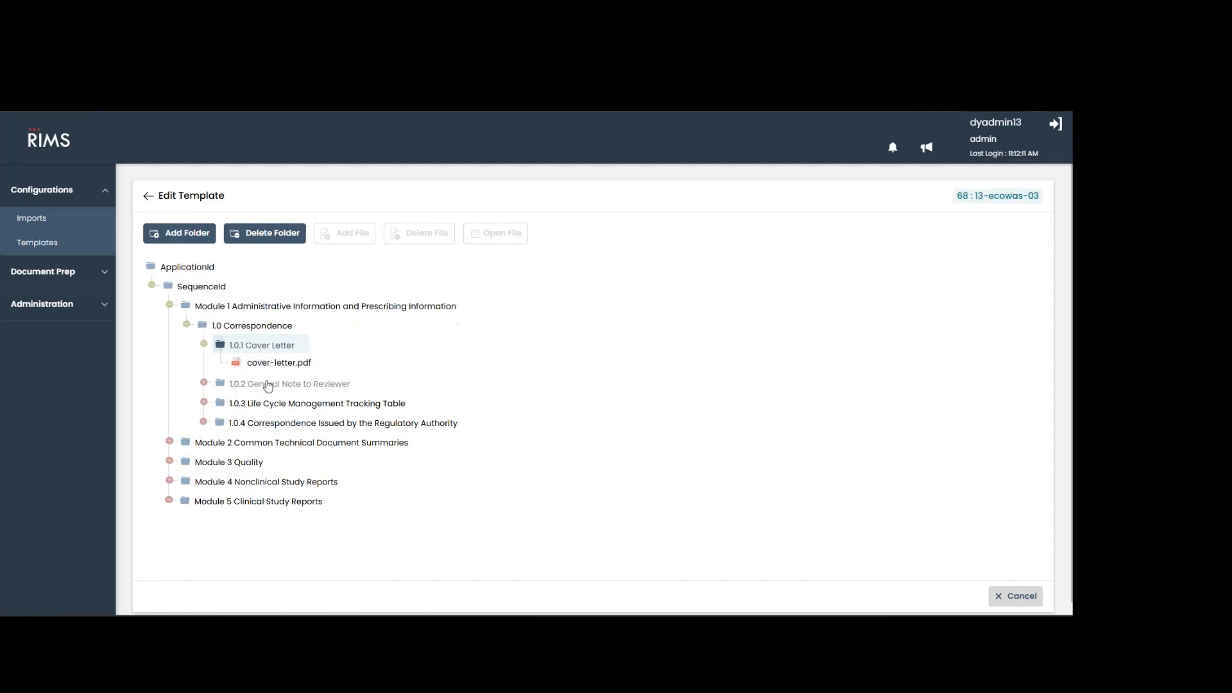
click(270, 385)
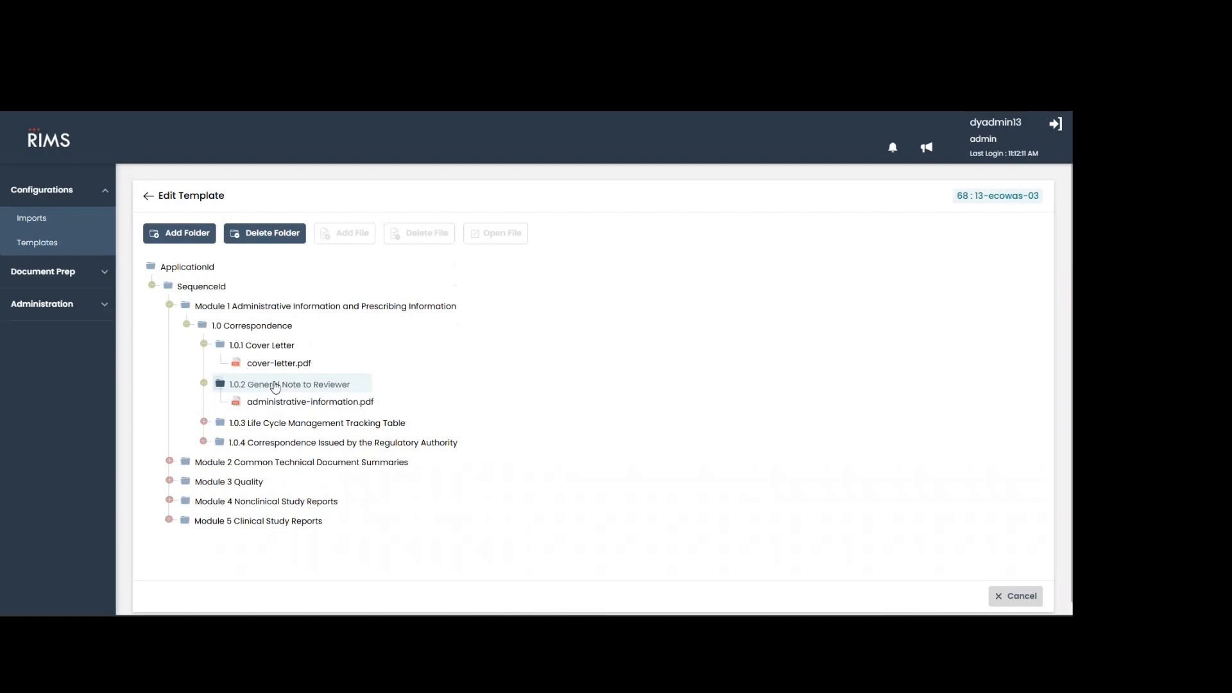
View cover-letter.pdf from the 1.0.1 Cover Letter folder, close it and return to the template list.
click(269, 364)
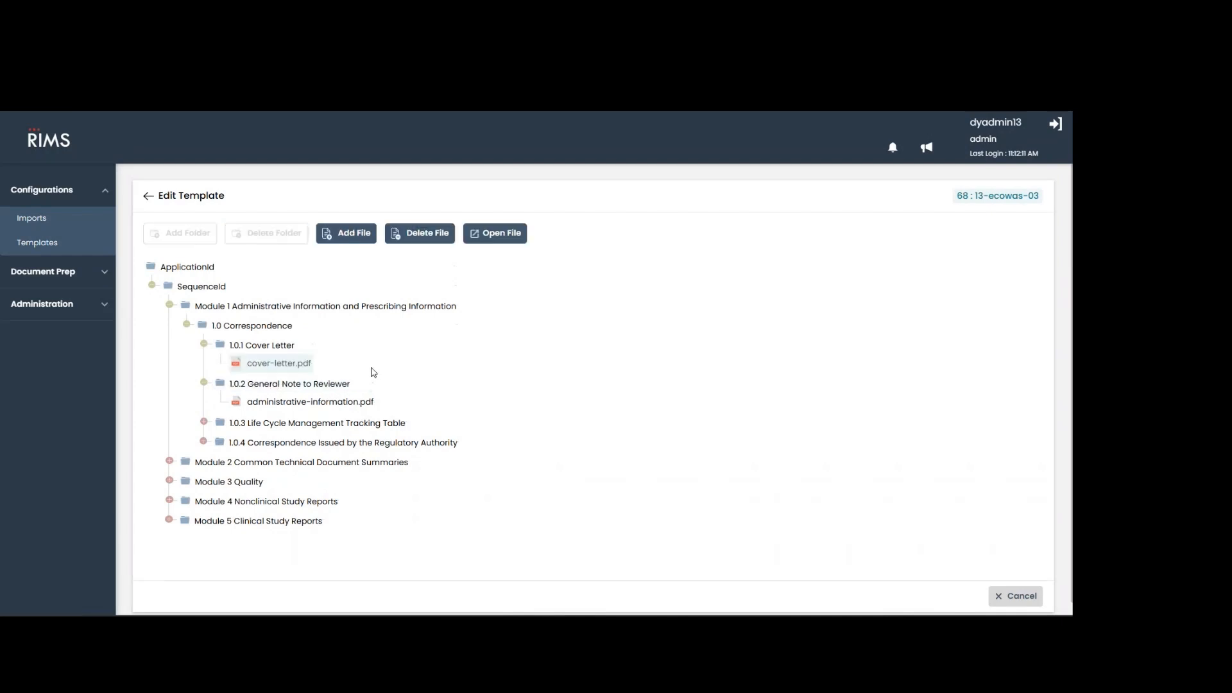
click(493, 235)
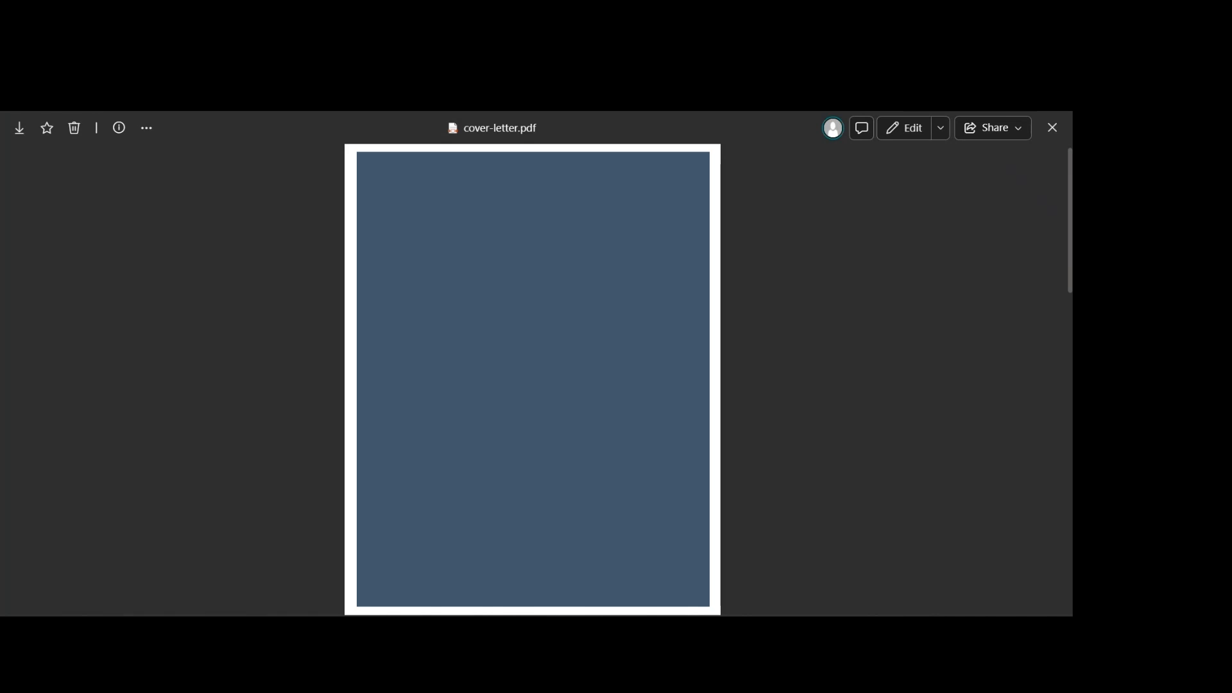
key(ctrl+w)
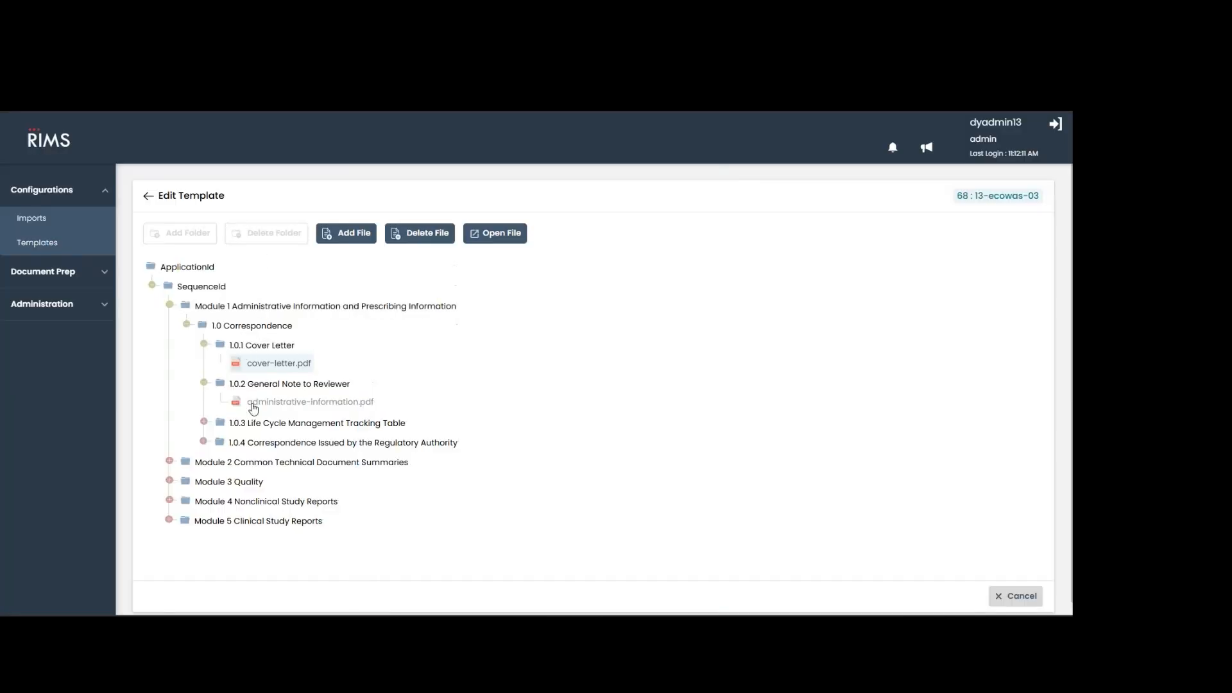
click(148, 197)
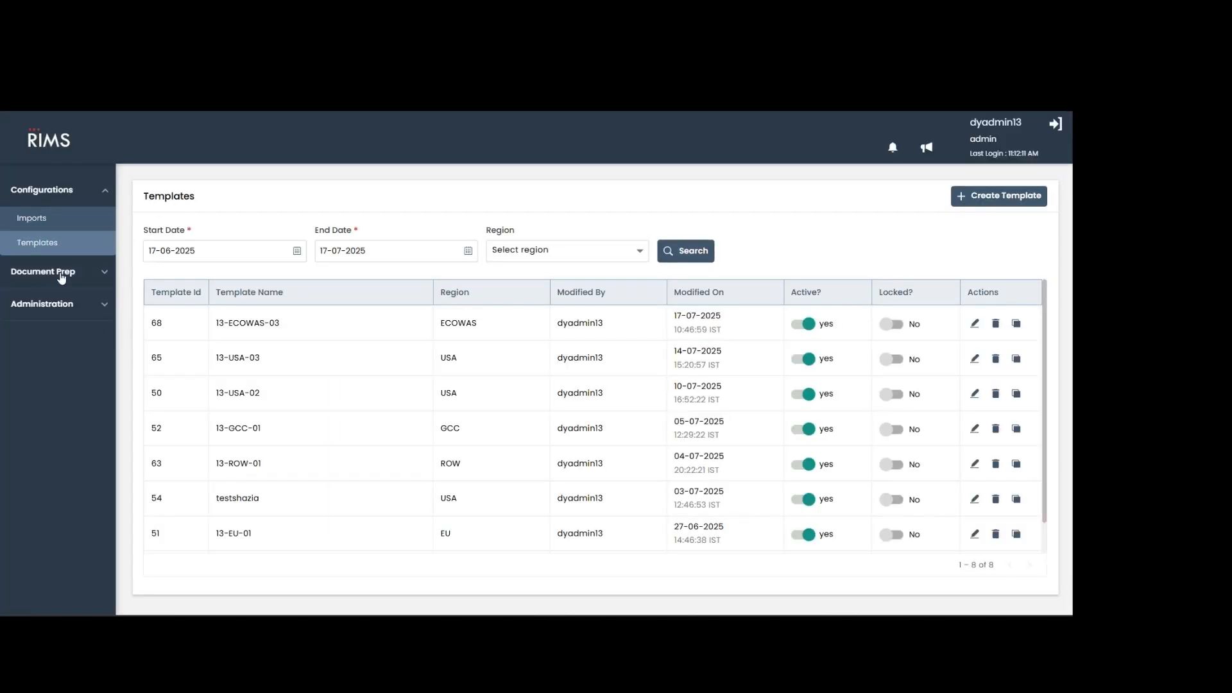
Open the product list for document preparation and view the blank product creation form, closing it without entering anything.
click(62, 274)
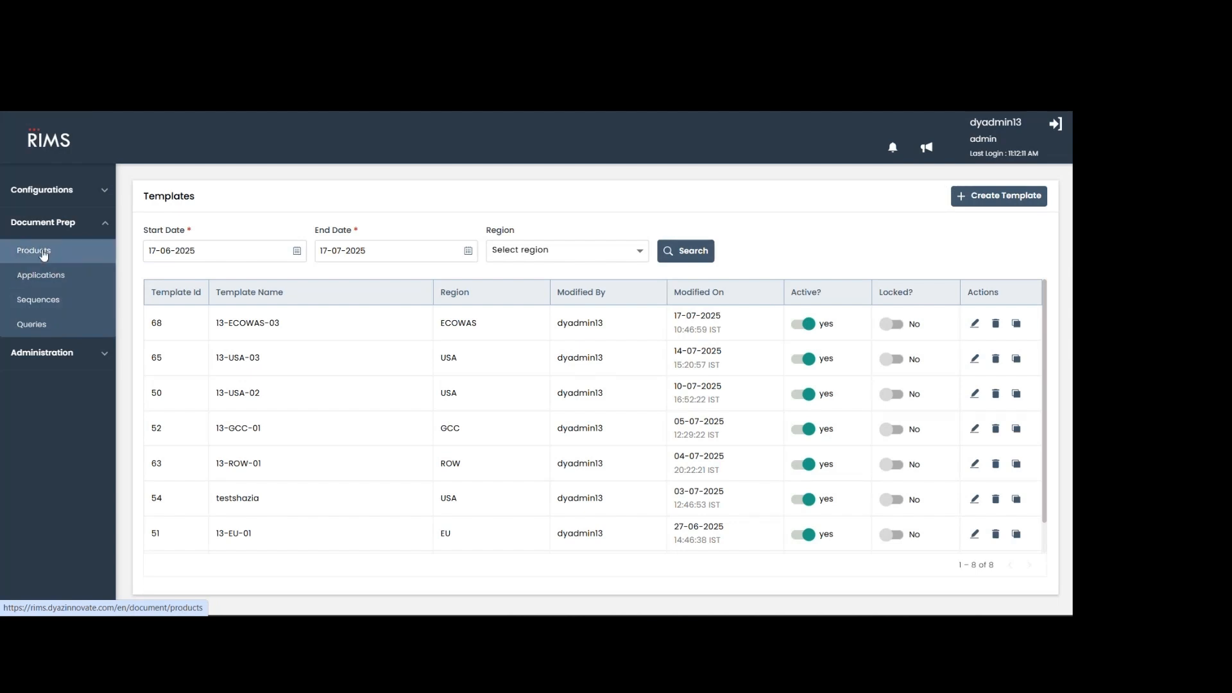
click(39, 250)
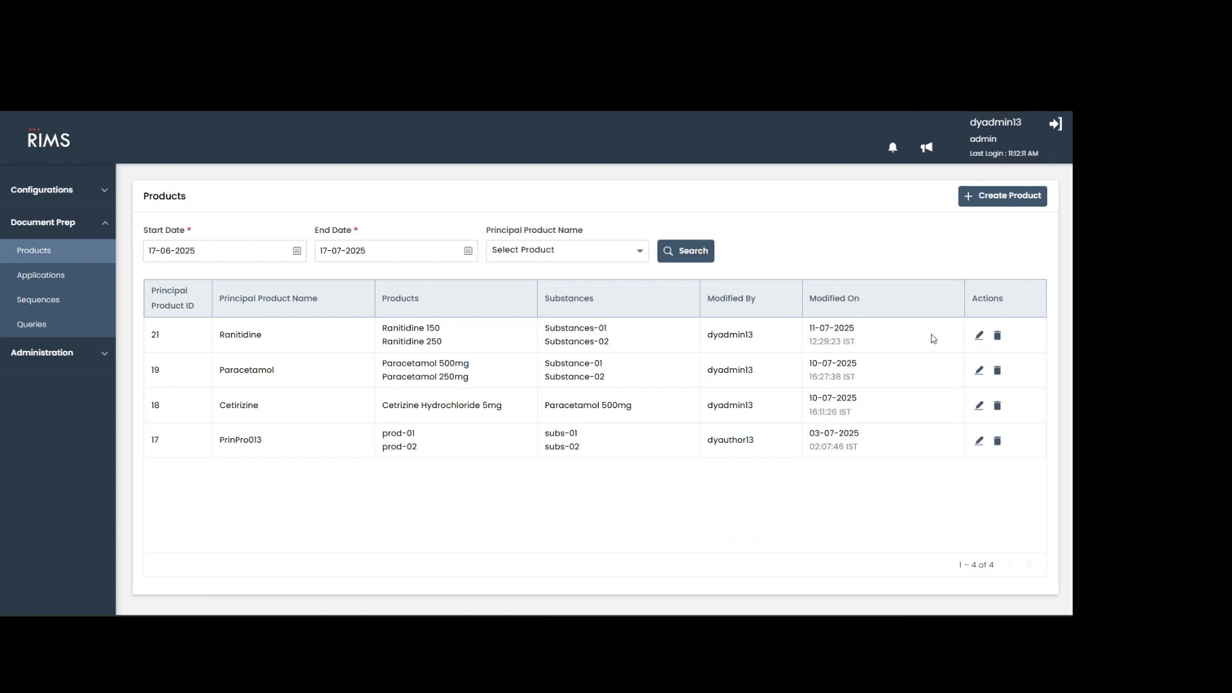
click(976, 200)
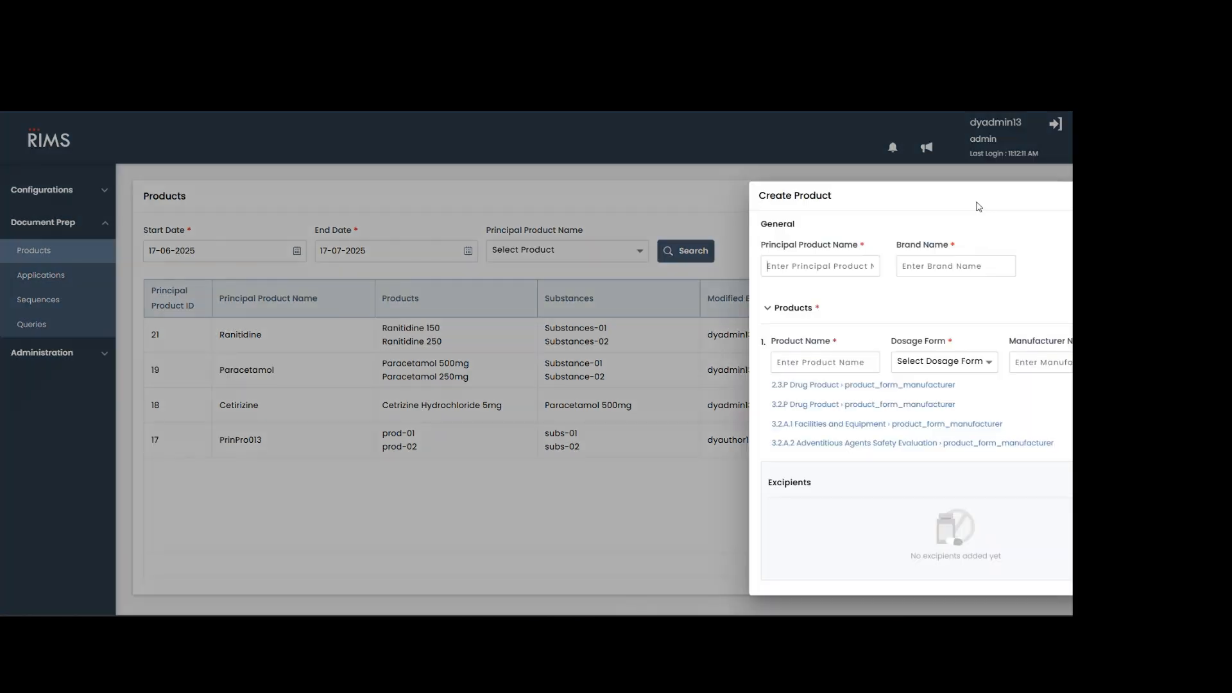
click(550, 358)
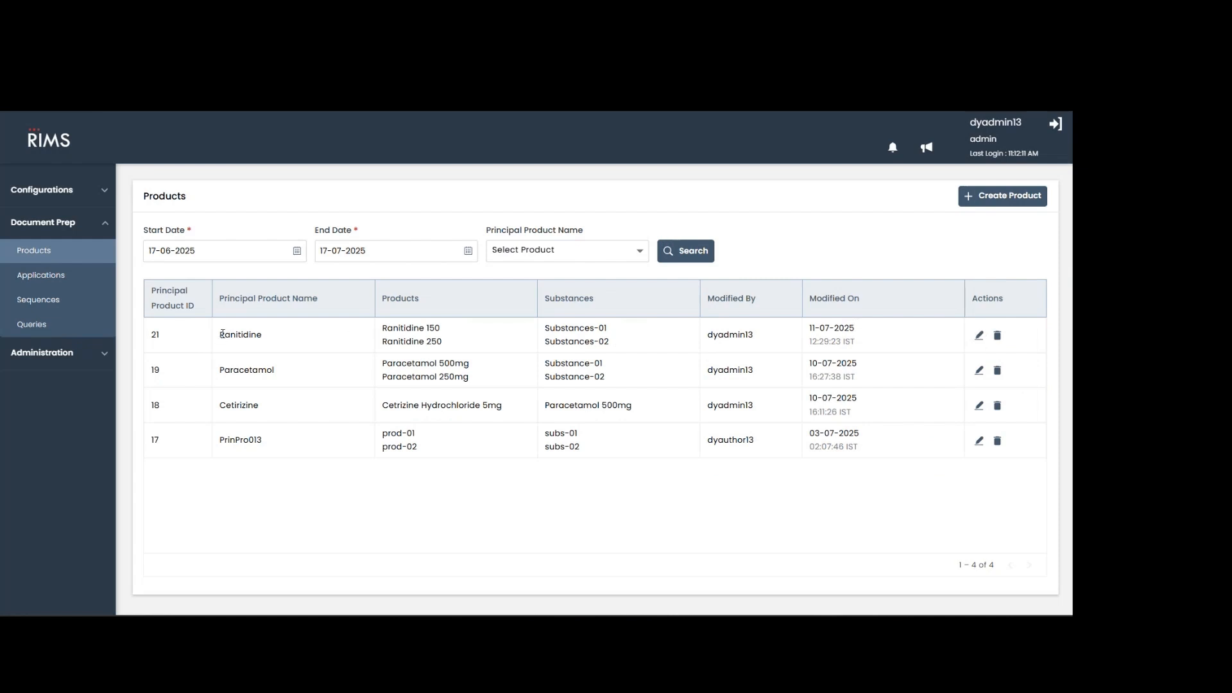
Open the Ranitidine product for editing and examine its product variants, excipients and substances.
drag(222, 334, 280, 339)
click(979, 337)
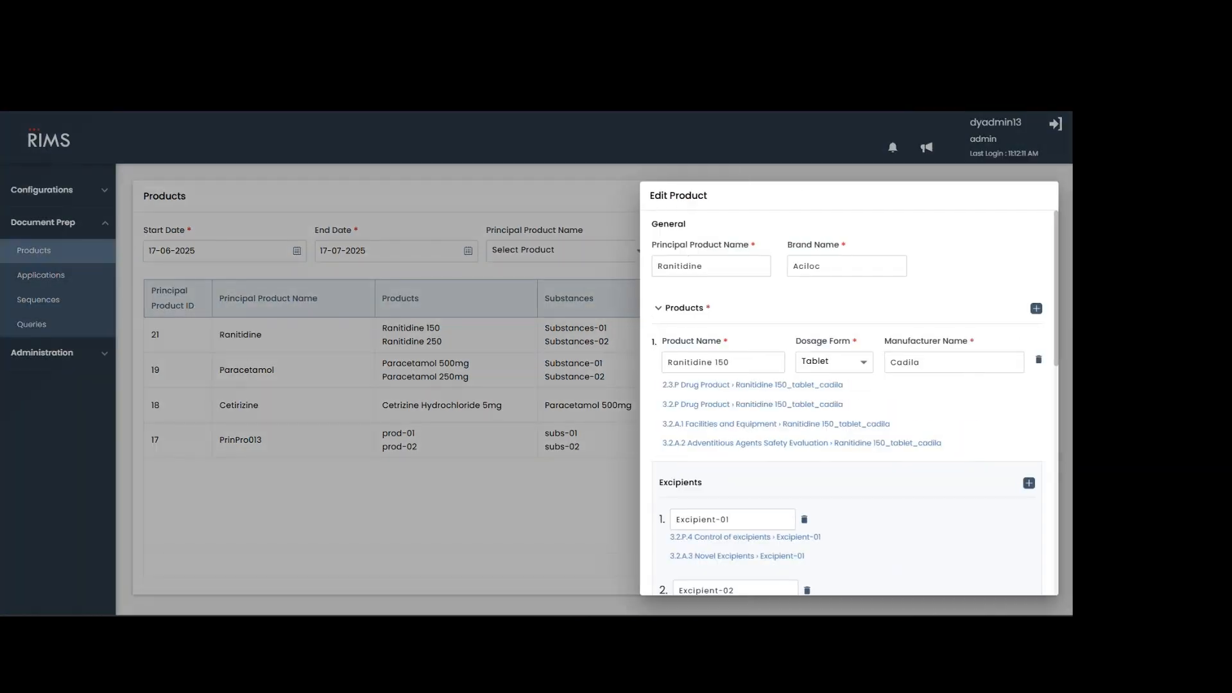
scroll(738, 266, down, 1)
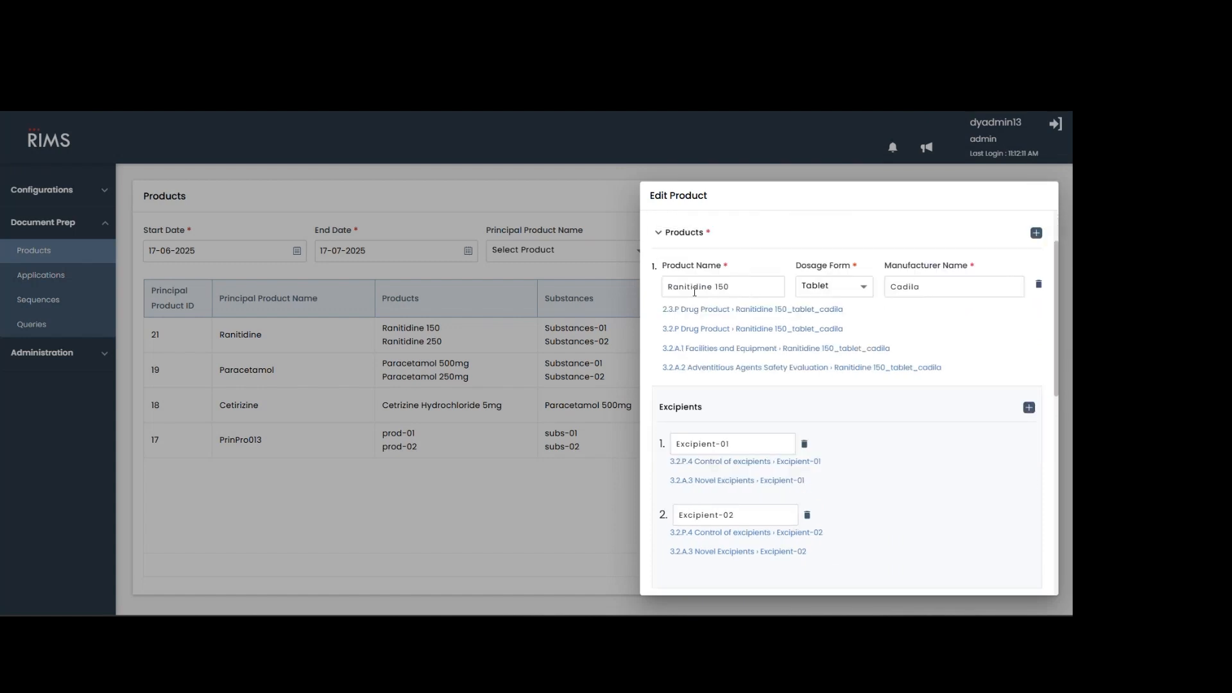
scroll(696, 289, up, 1)
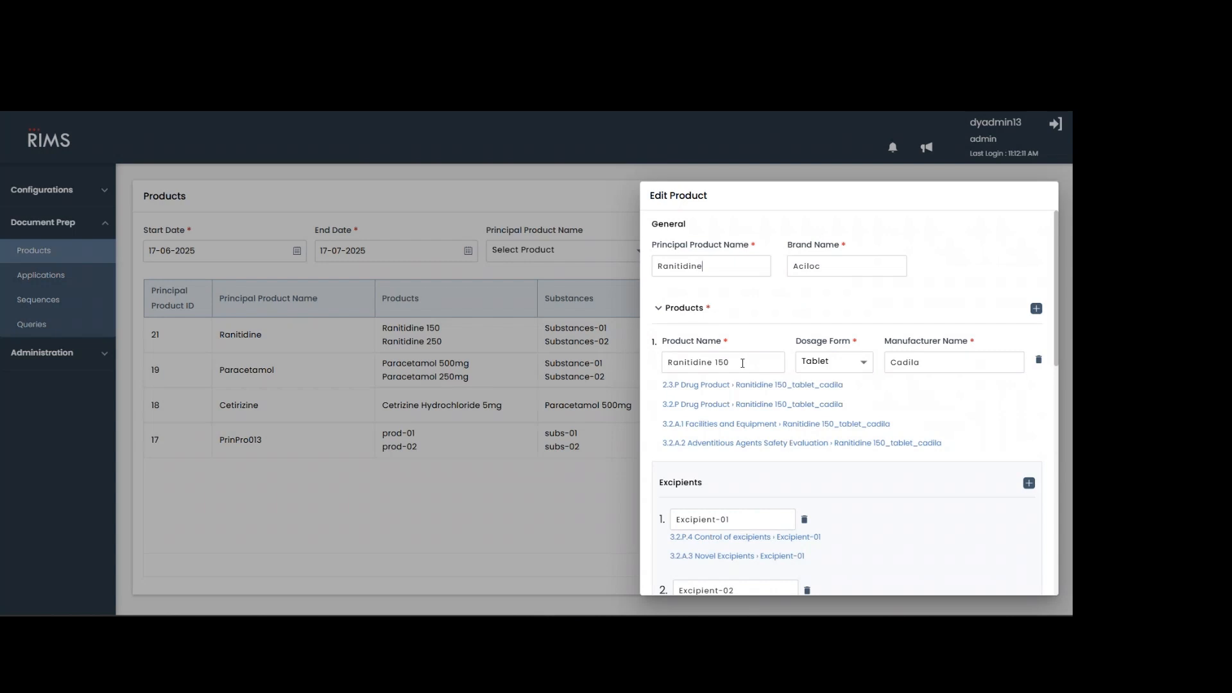
scroll(743, 363, down, 3)
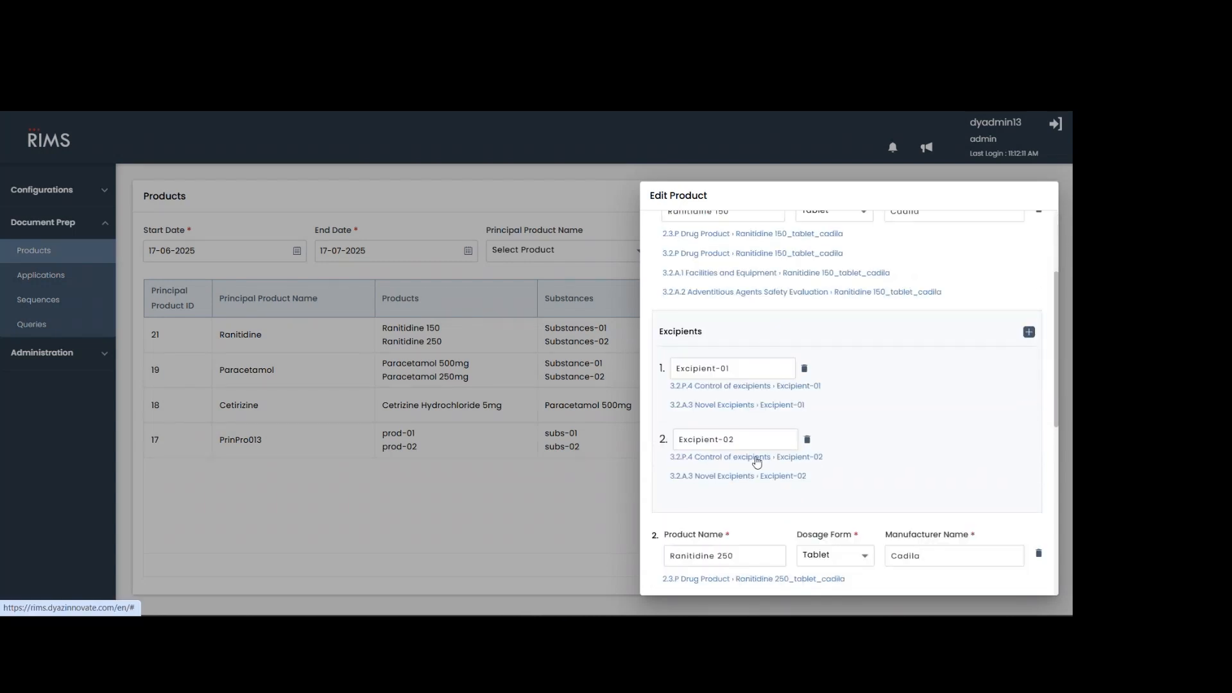
scroll(757, 462, down, 8)
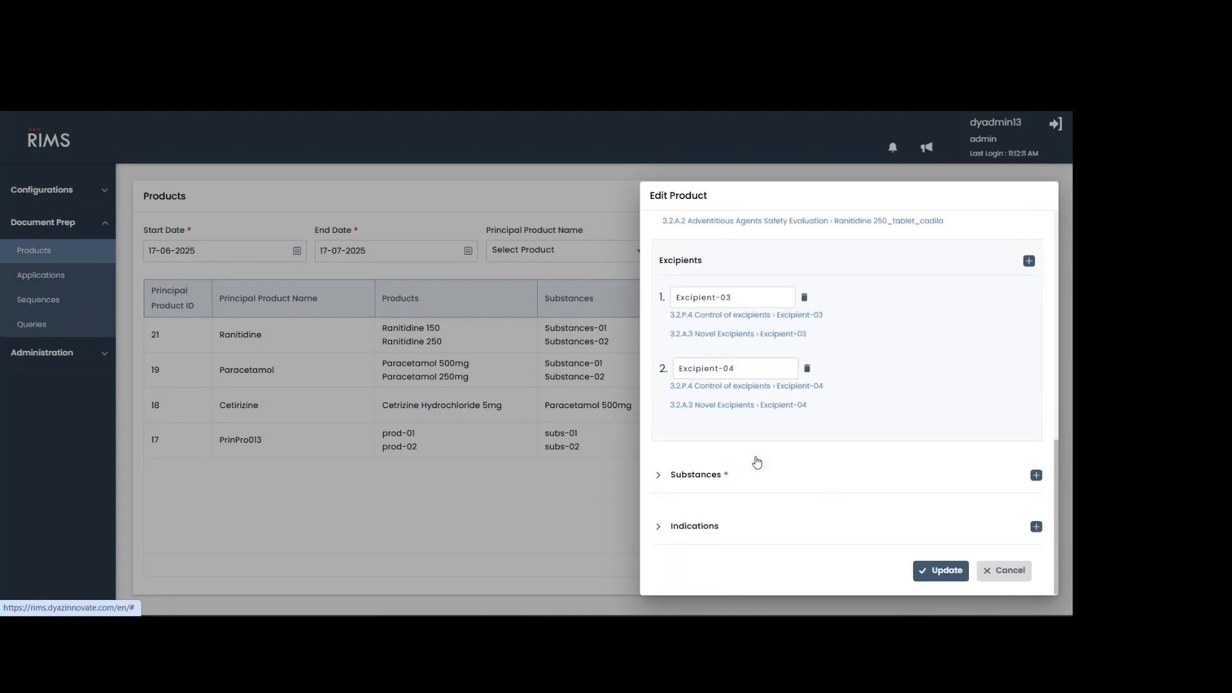
click(721, 476)
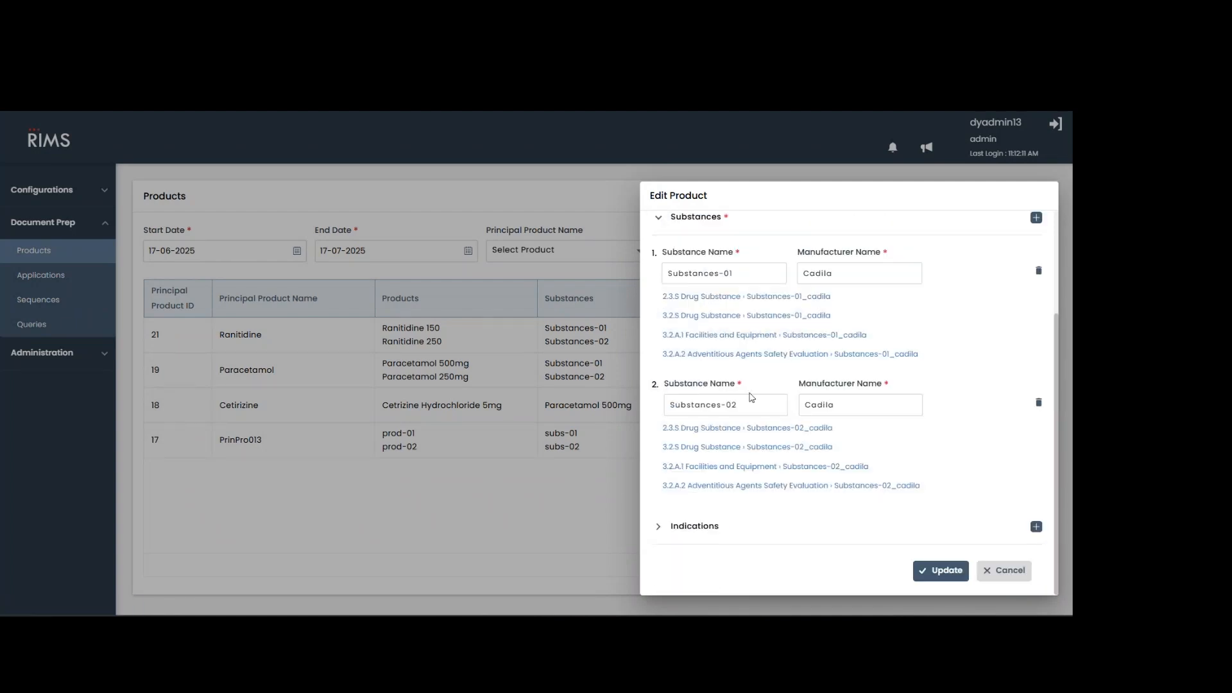
Examine the Ranitidine product's indications and close the product form without saving.
click(717, 529)
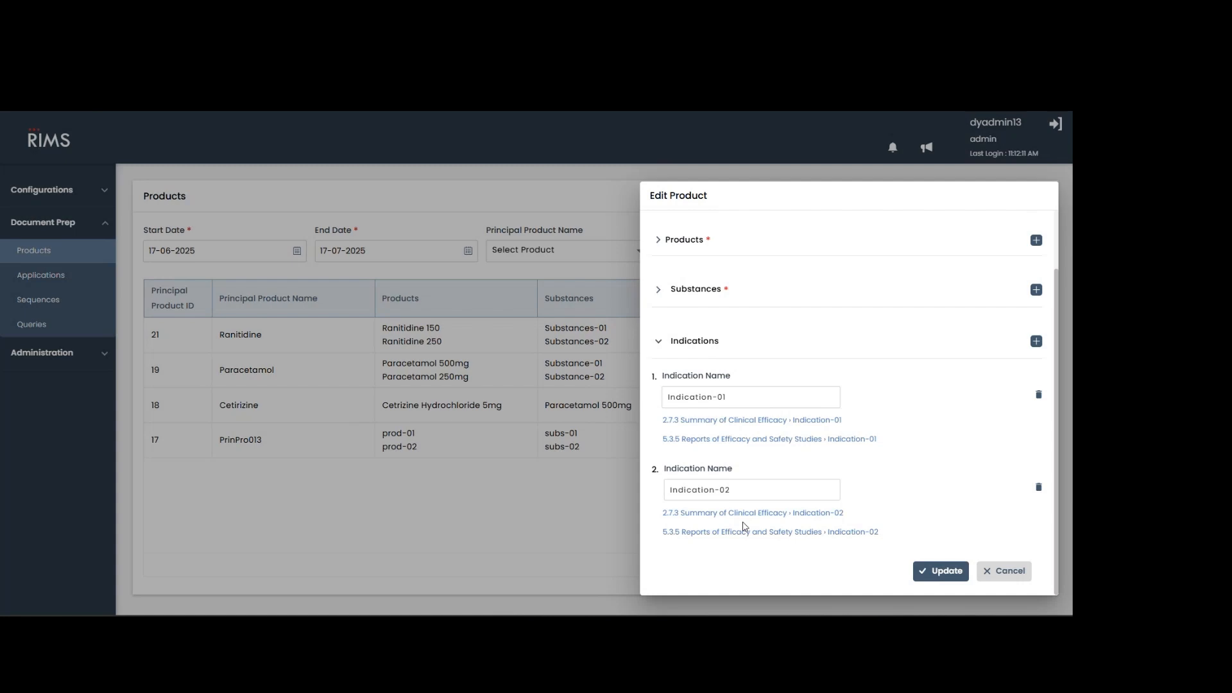
click(1009, 581)
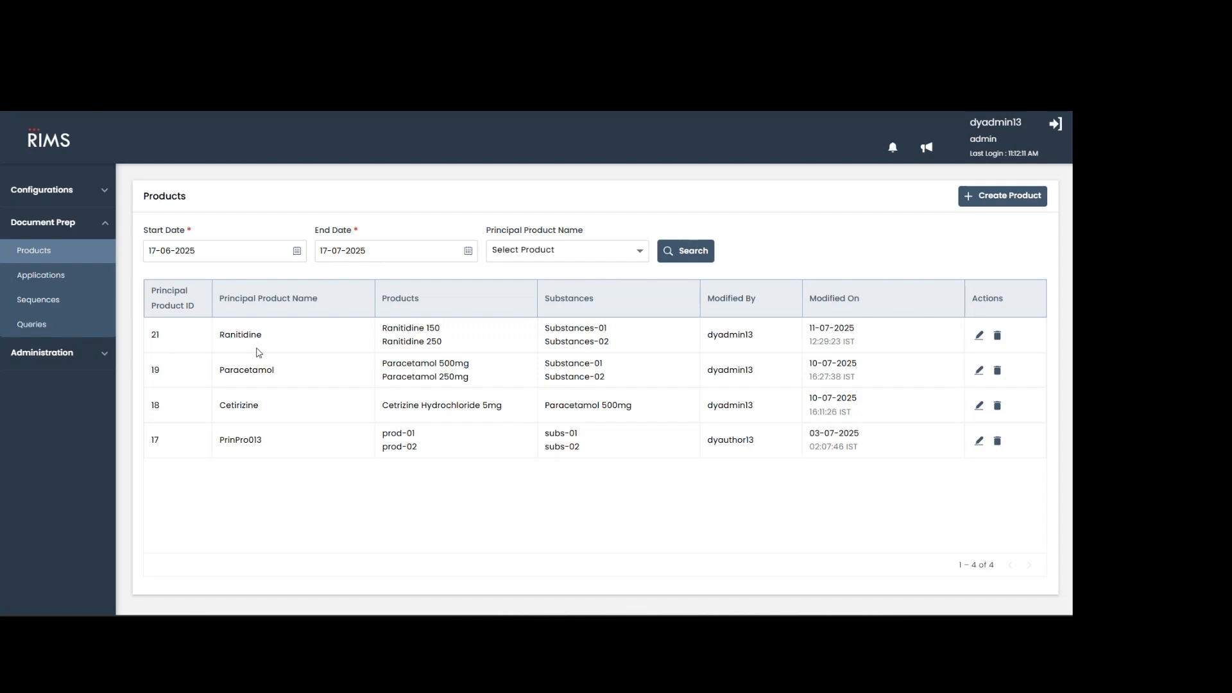
Open the application list, review the ECOWAS Ranitidine application's details down to the contact details, and close it without saving.
click(68, 276)
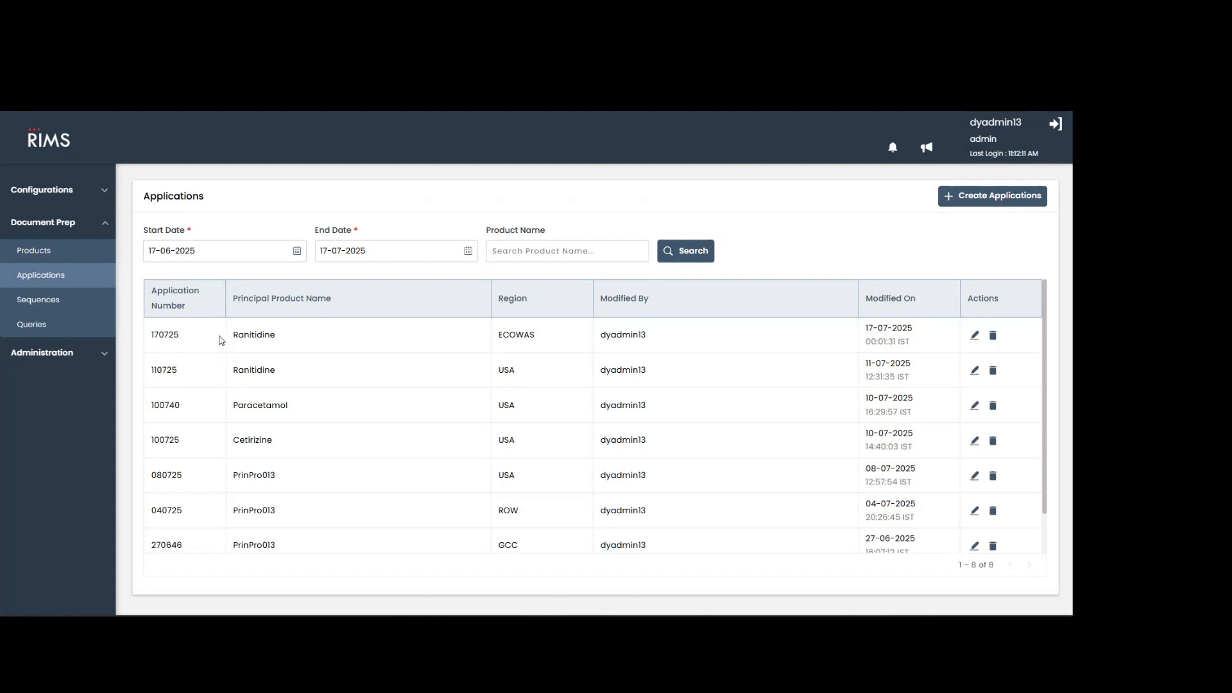
drag(234, 336, 278, 336)
drag(502, 334, 538, 338)
drag(235, 336, 278, 341)
click(974, 337)
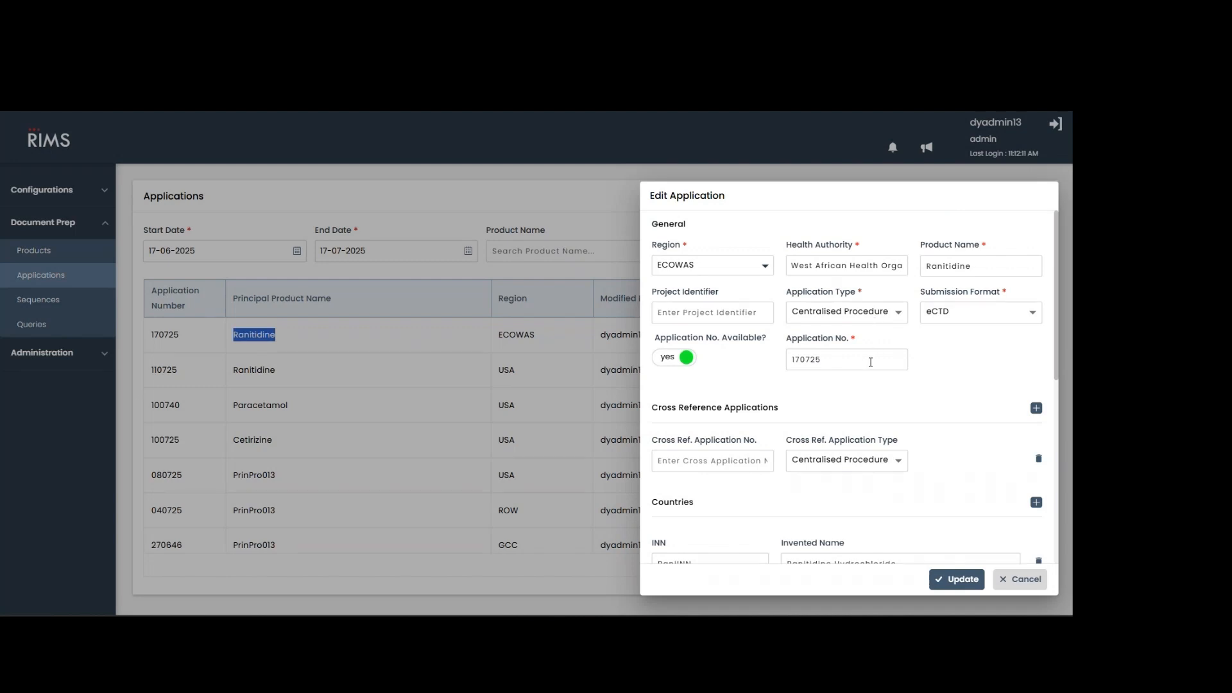
scroll(871, 363, down, 5)
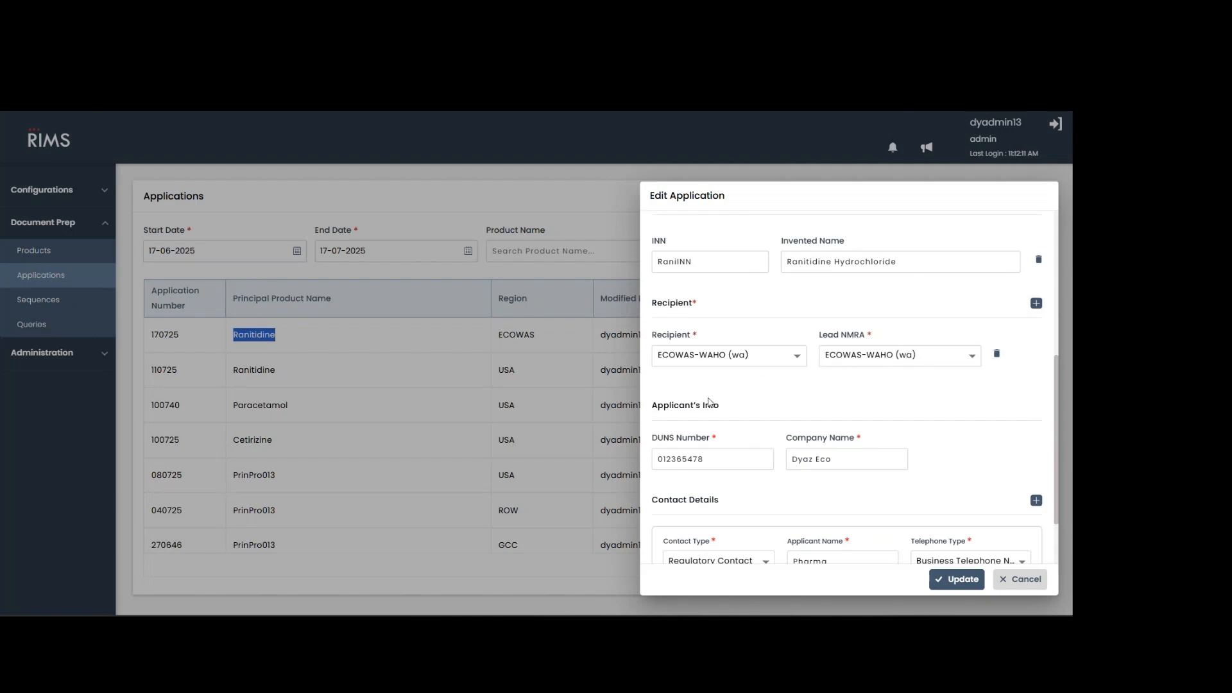
scroll(751, 430, down, 1)
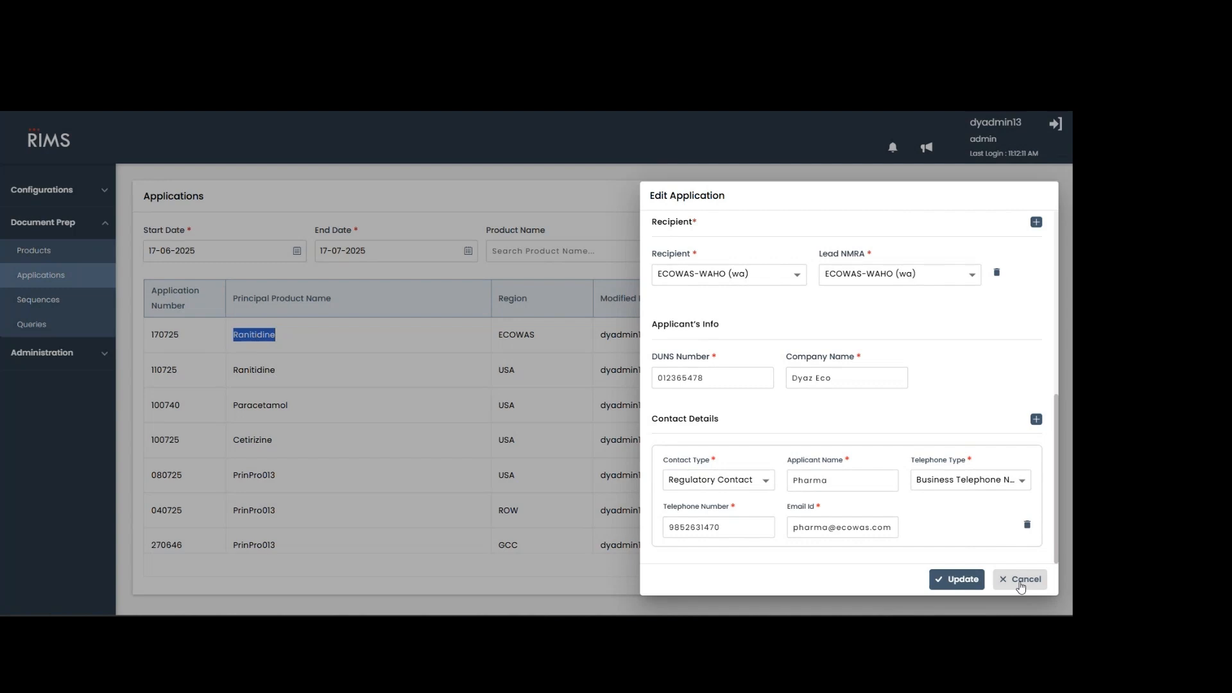
click(1021, 586)
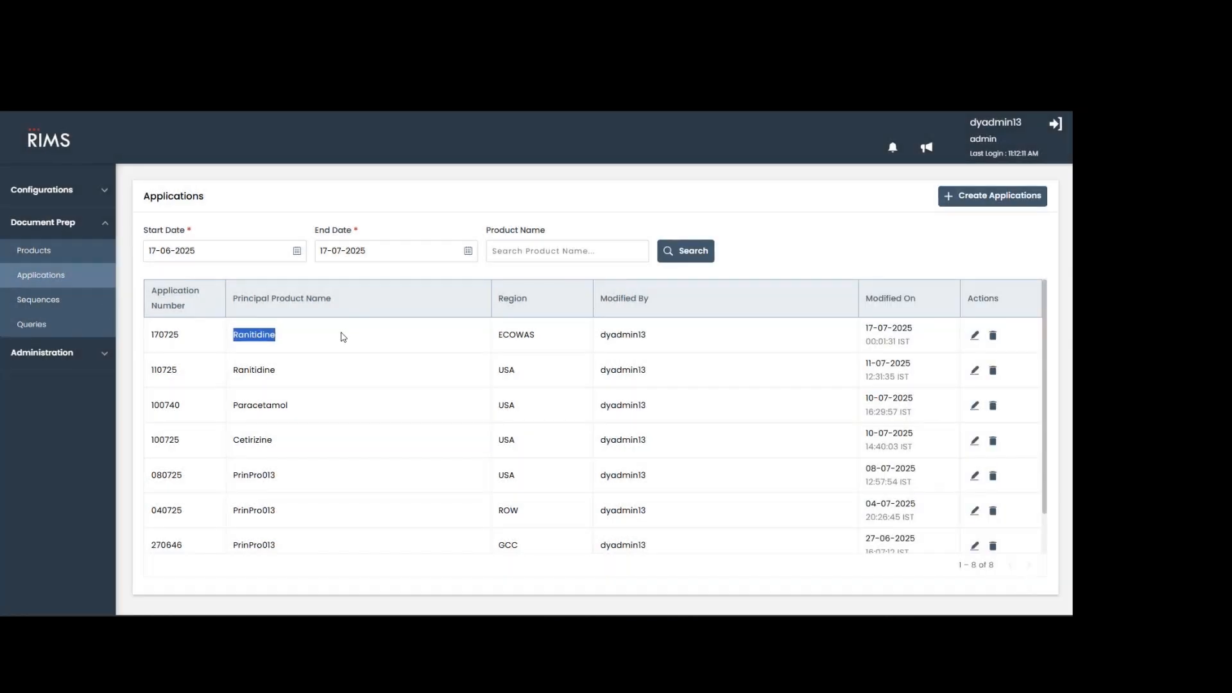
Open the sequence list for document preparation and view the blank sequence creation form, closing it without entering anything.
click(86, 299)
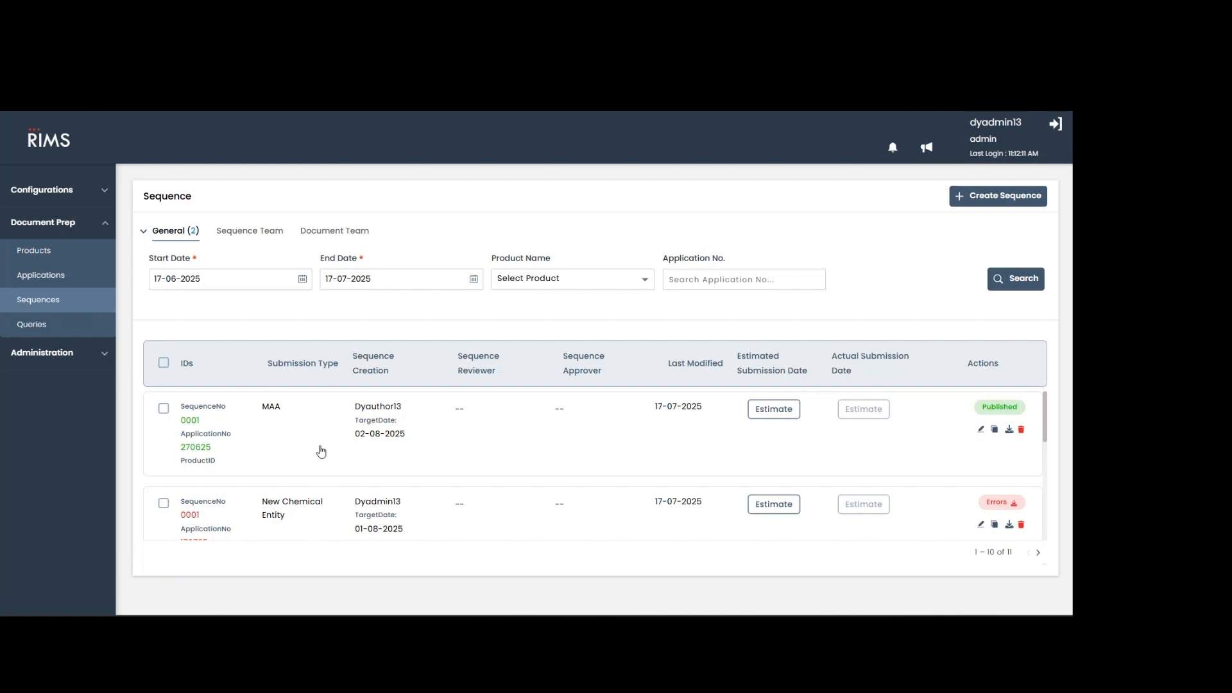
scroll(475, 436, down, 2)
scroll(475, 437, up, 3)
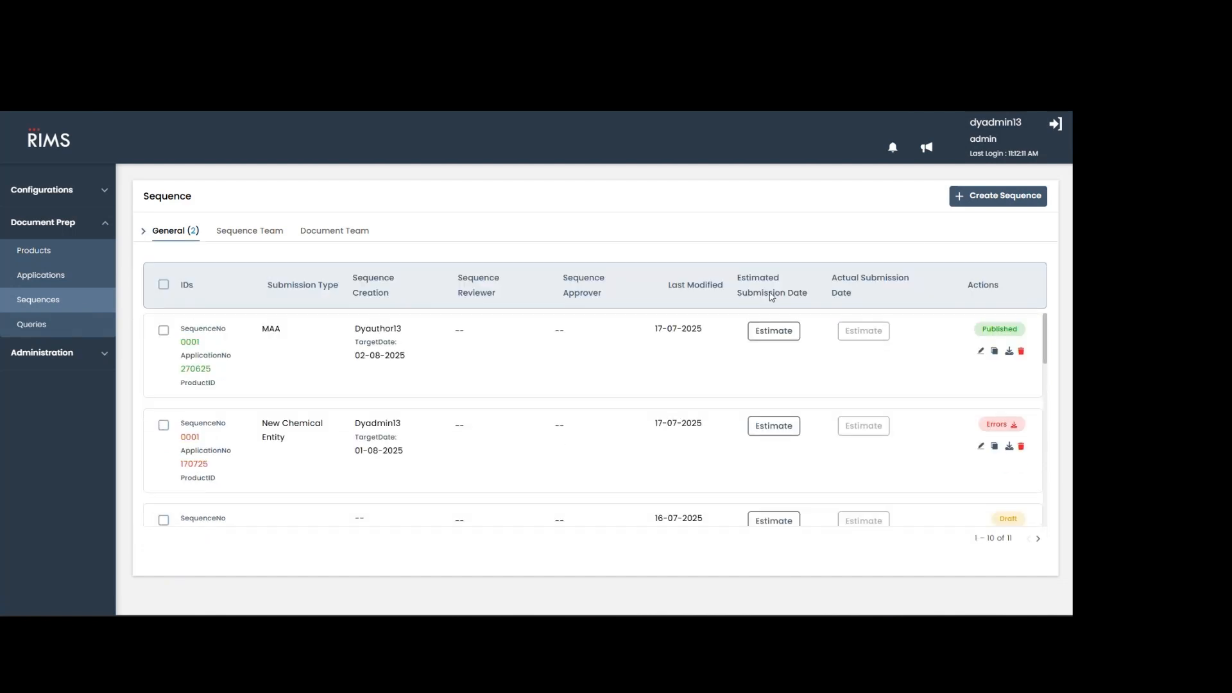
click(982, 201)
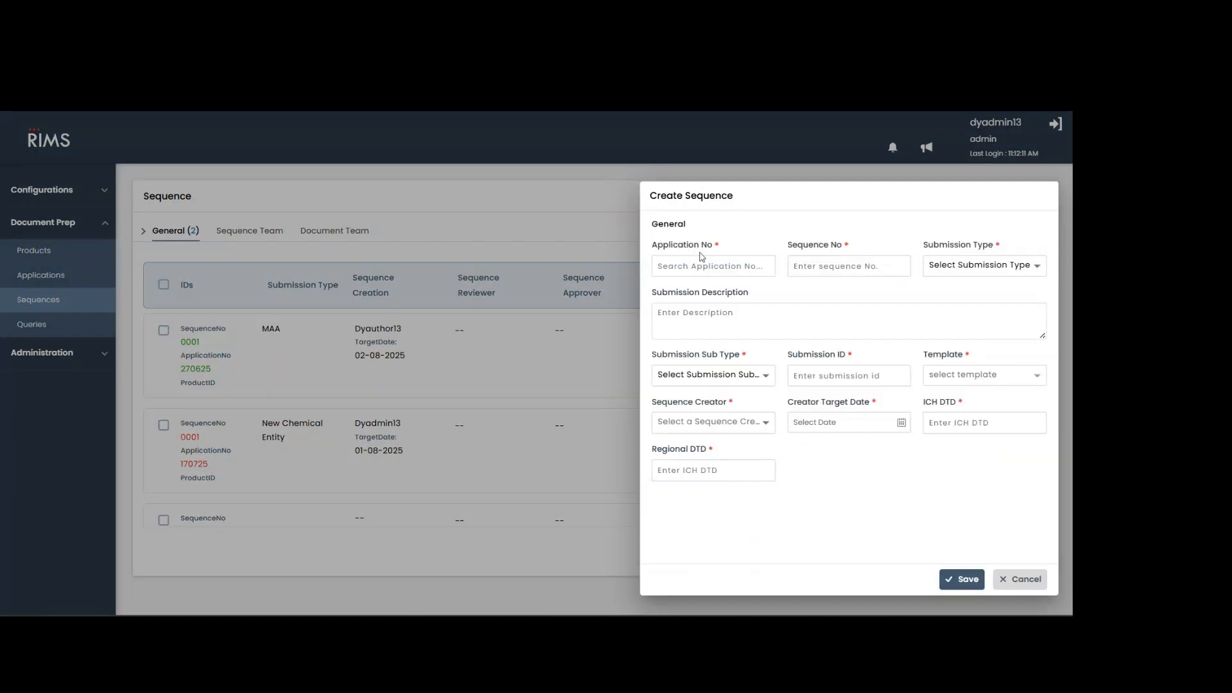
click(413, 202)
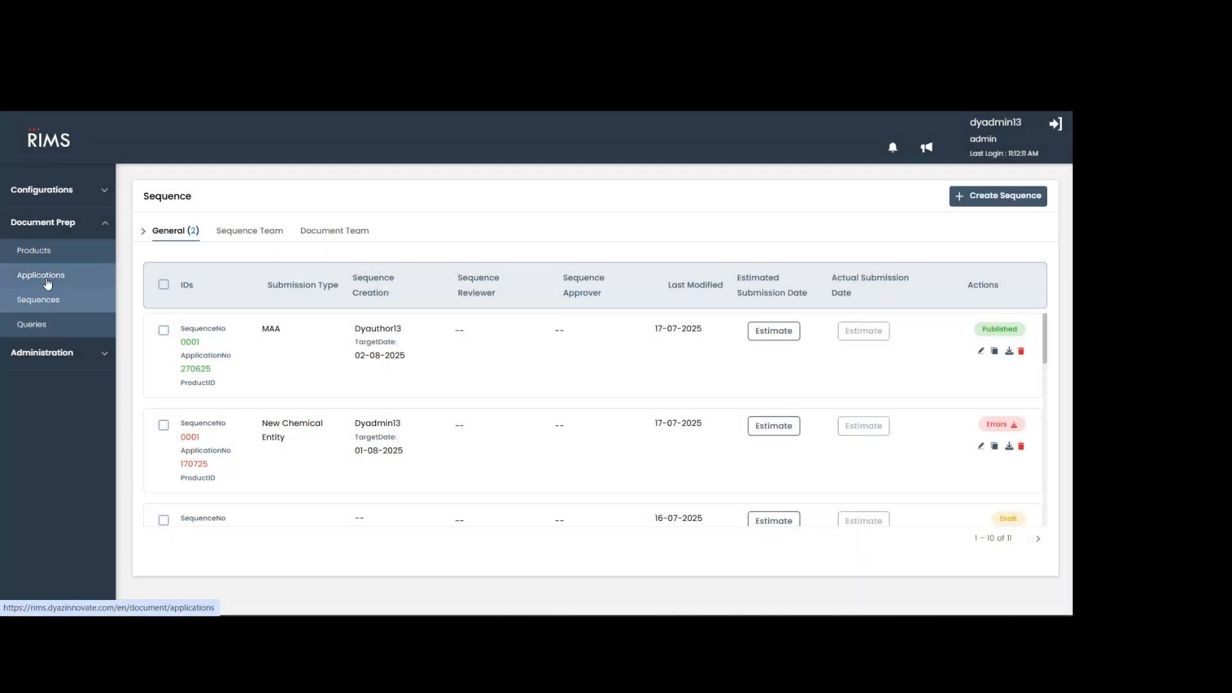
Look up the application number of the ECOWAS Ranitidine application in the application list and return to the sequence list.
click(56, 275)
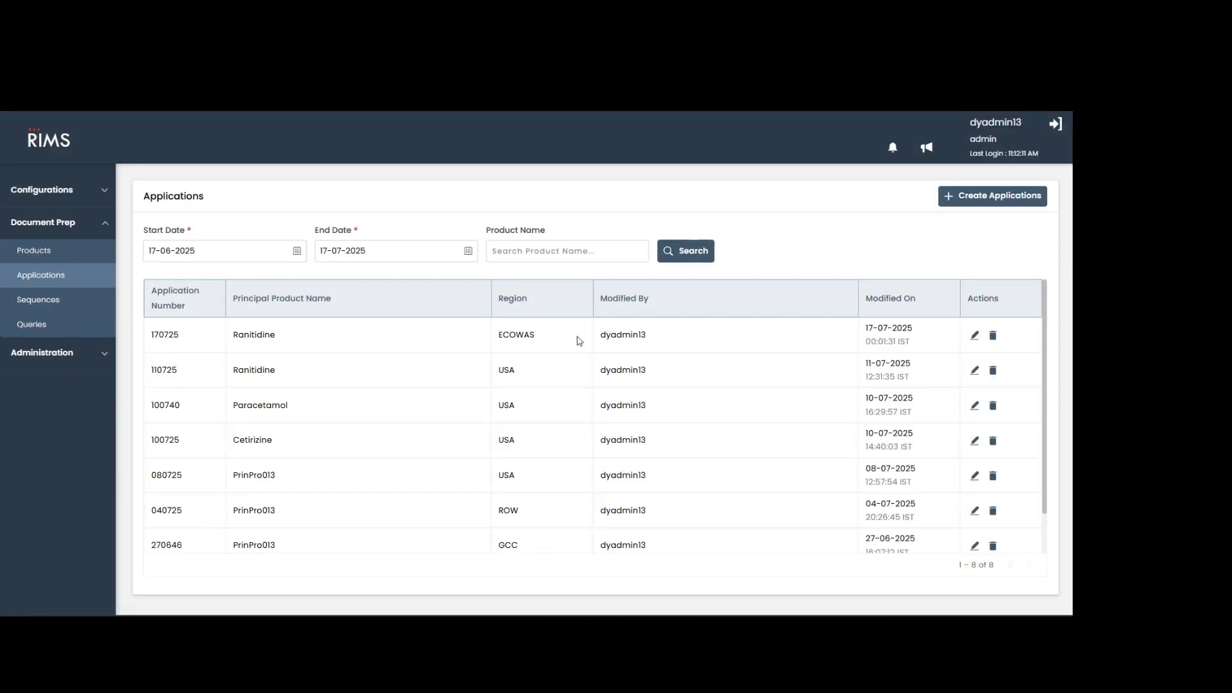
double_click(153, 335)
click(47, 311)
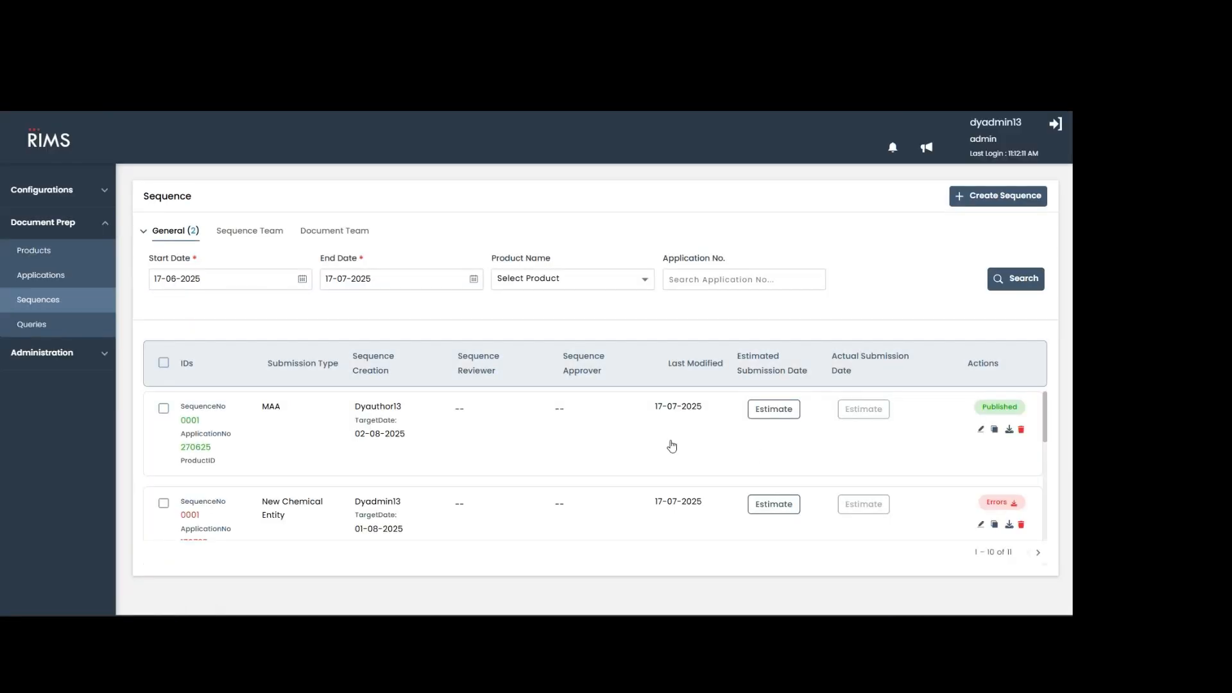
Start a new sequence and choose application number 170725 for it.
click(961, 198)
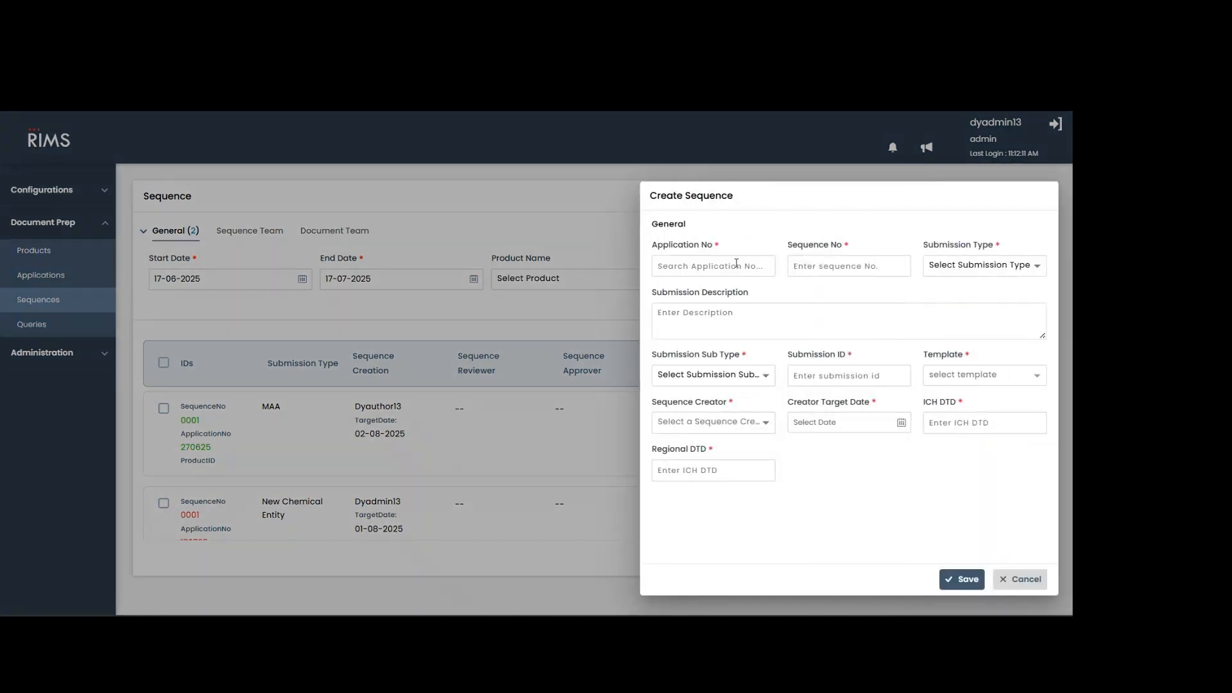
click(735, 265)
text(170)
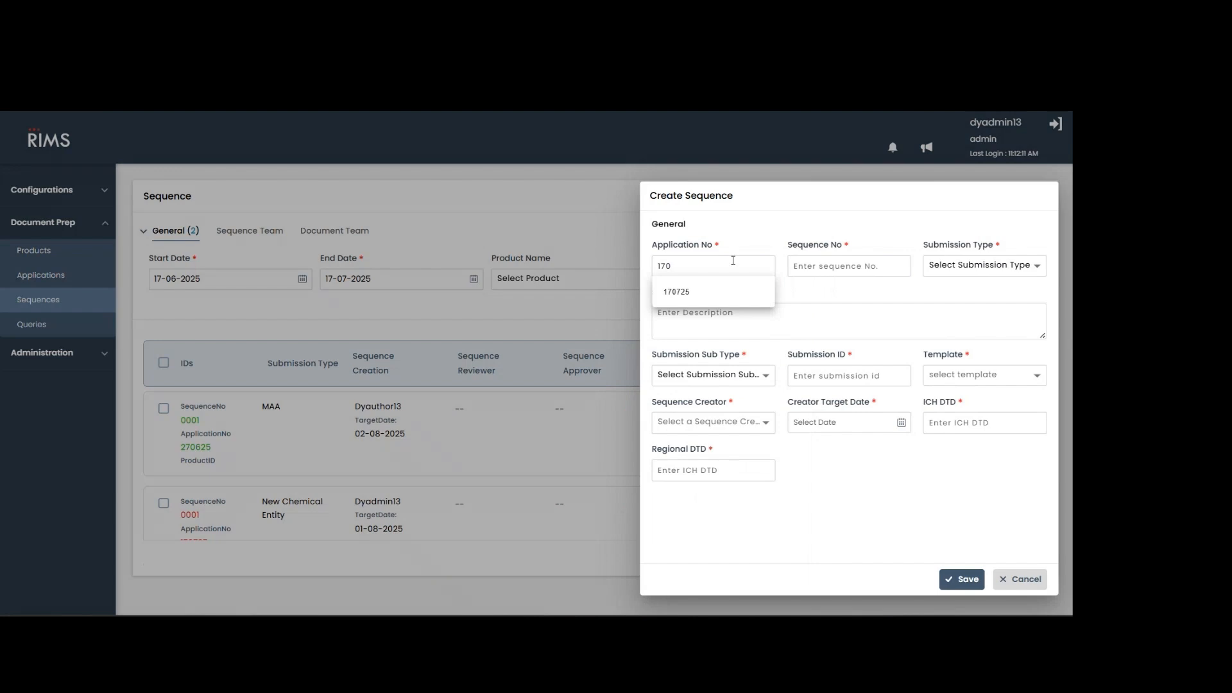
click(714, 298)
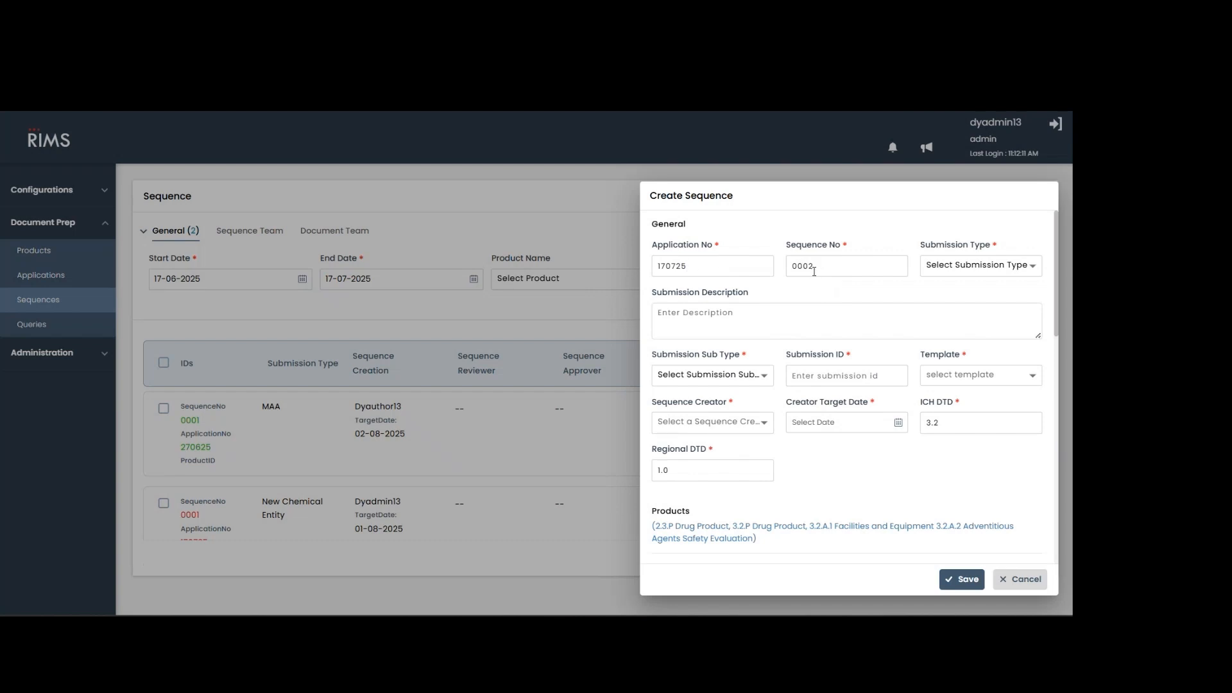
Set submission type New Chemical Entity, sub type Biological, submission ID 0001 and template 68 - 13-ECOWAS-03 for the new sequence.
click(981, 268)
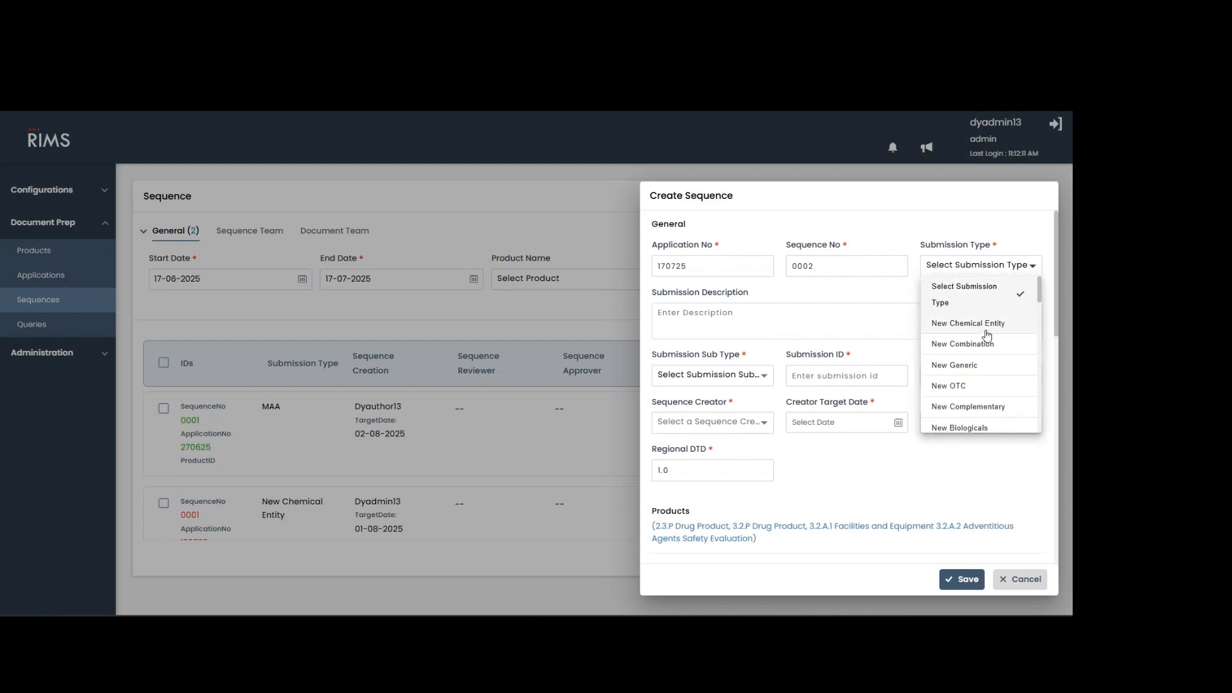
click(987, 327)
click(702, 383)
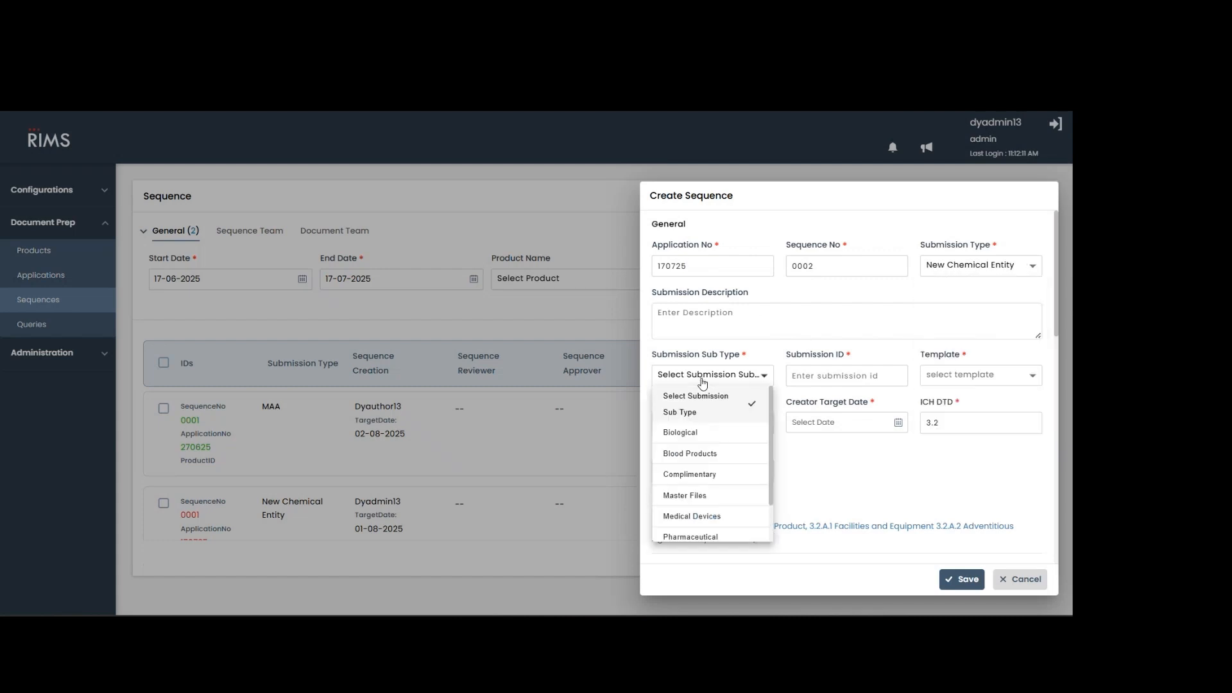
click(703, 434)
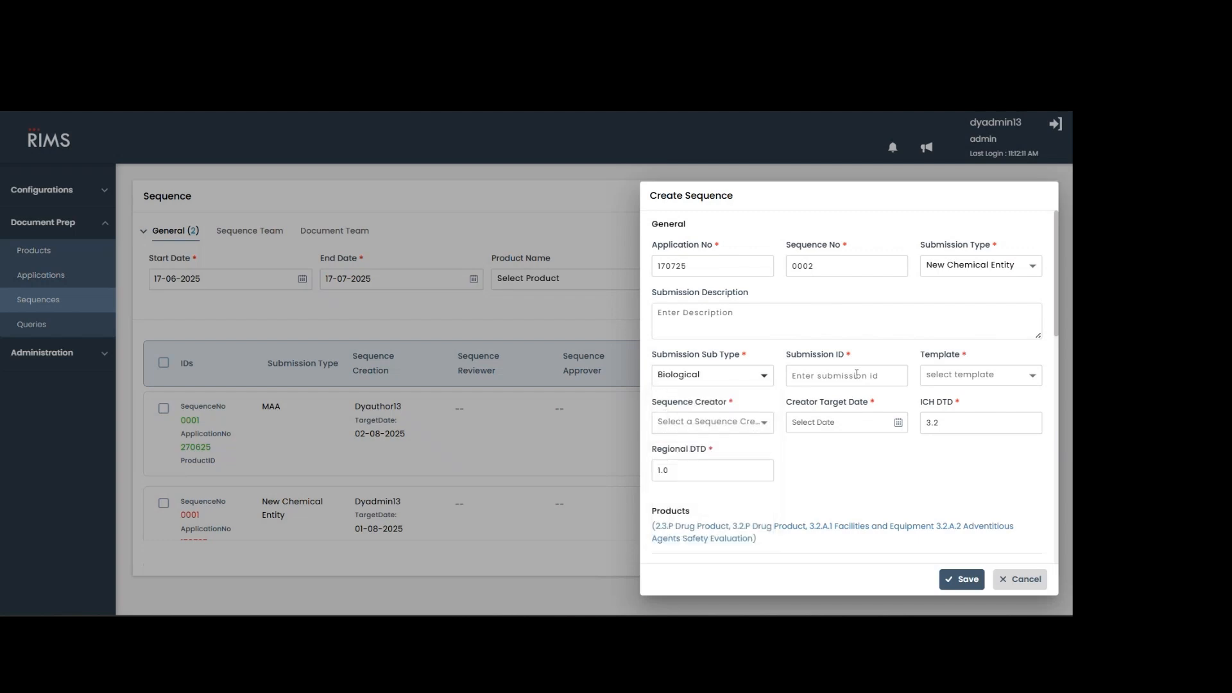
click(857, 373)
text(0001)
click(986, 378)
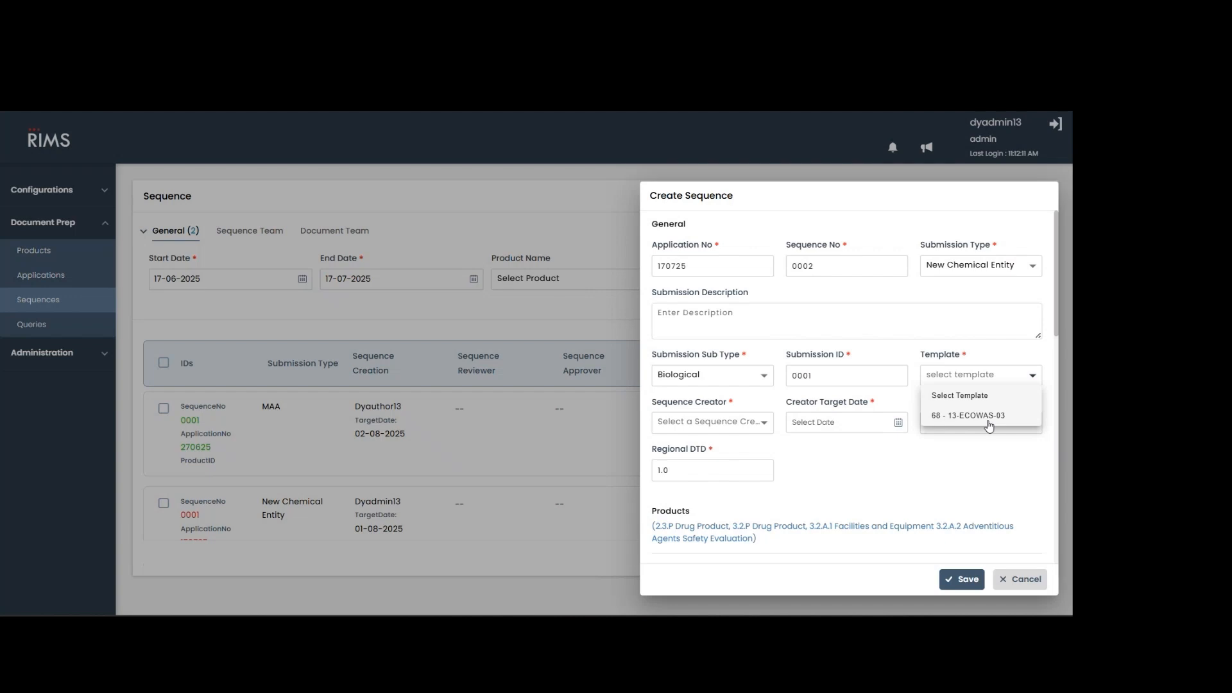
click(953, 418)
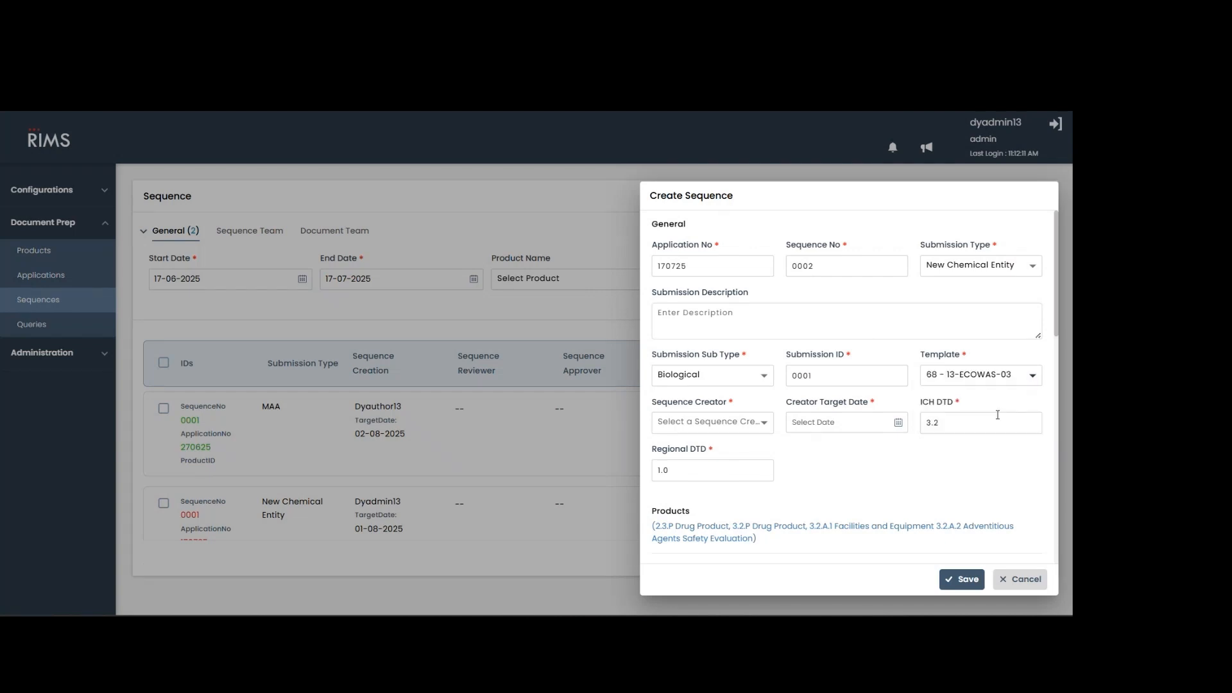
Assign dyadmin13 as the sequence creator and set the creator target date to 2025-07-18.
click(711, 428)
click(720, 462)
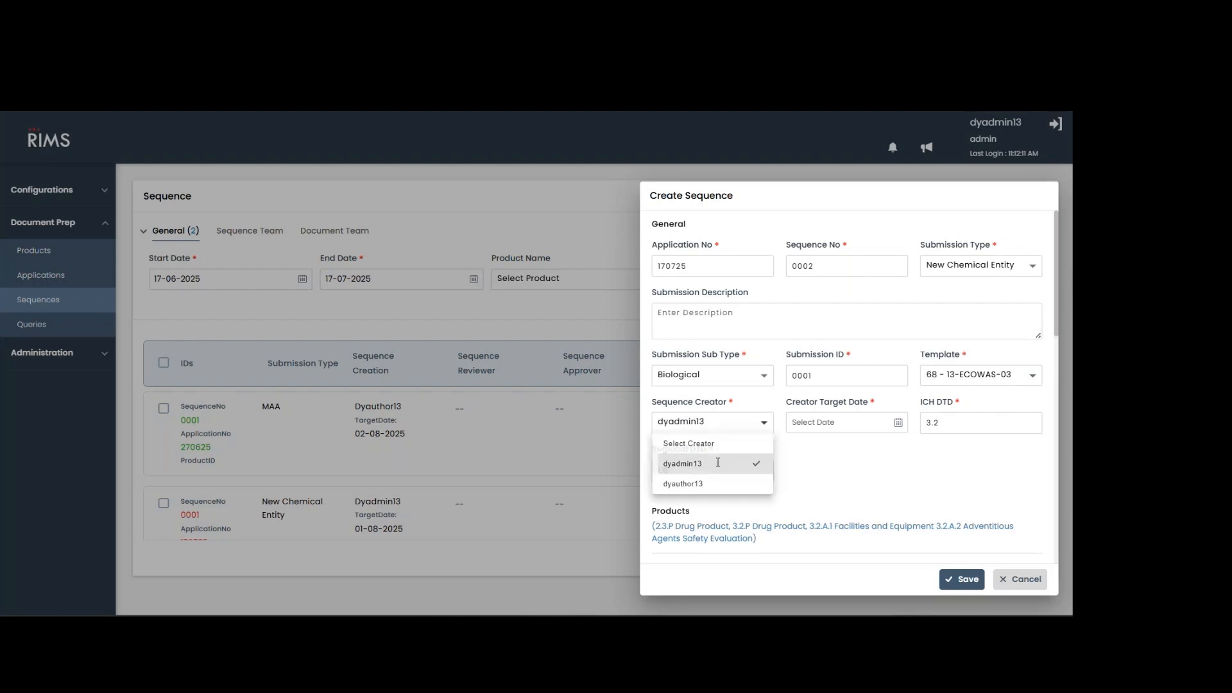
click(842, 425)
click(889, 545)
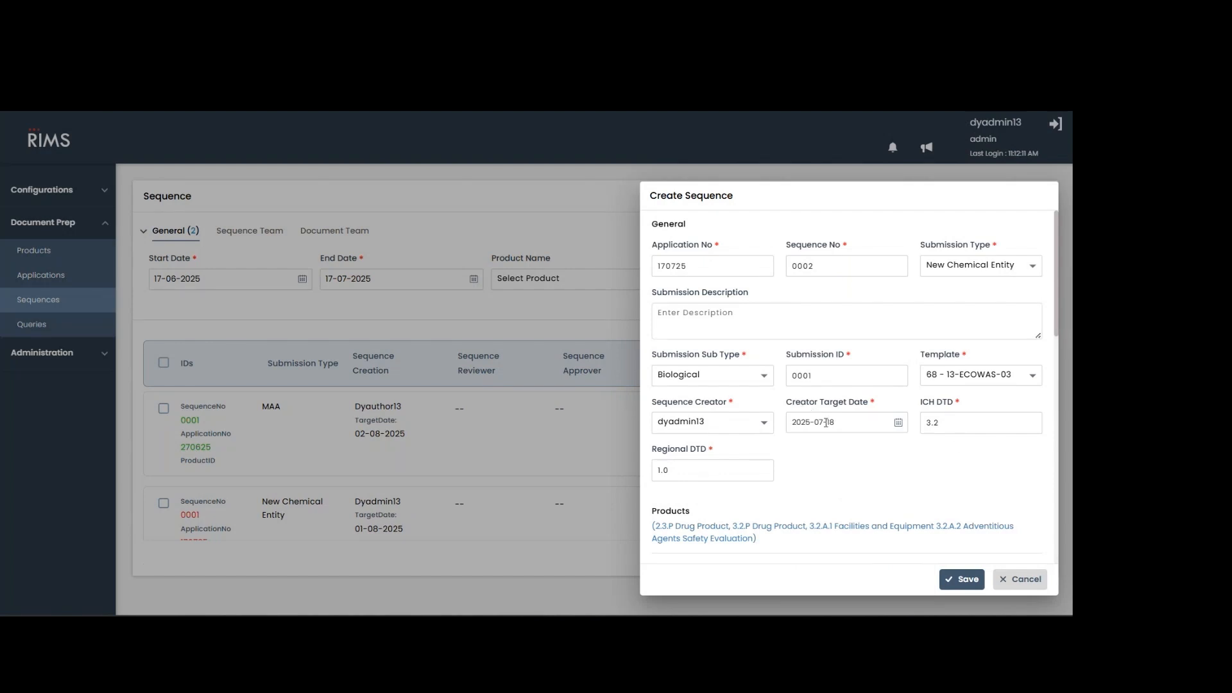
Review the substances and indications listed for the new sequence and cancel its creation.
scroll(826, 422, down, 7)
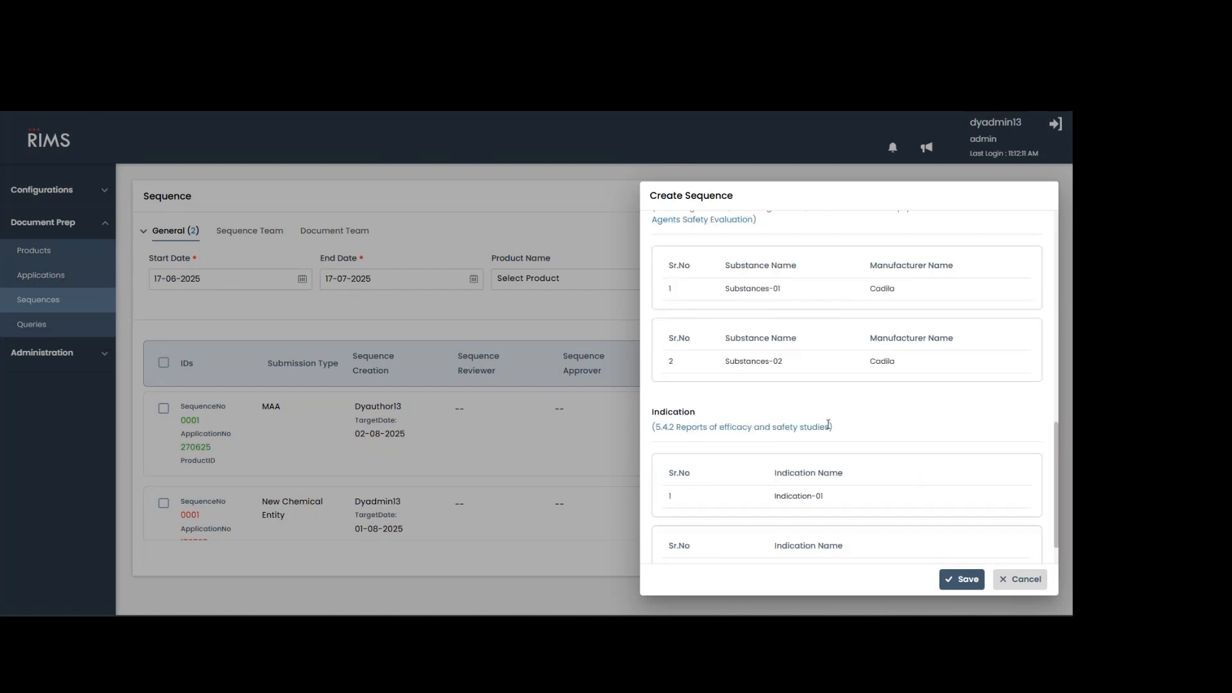
scroll(828, 423, up, 7)
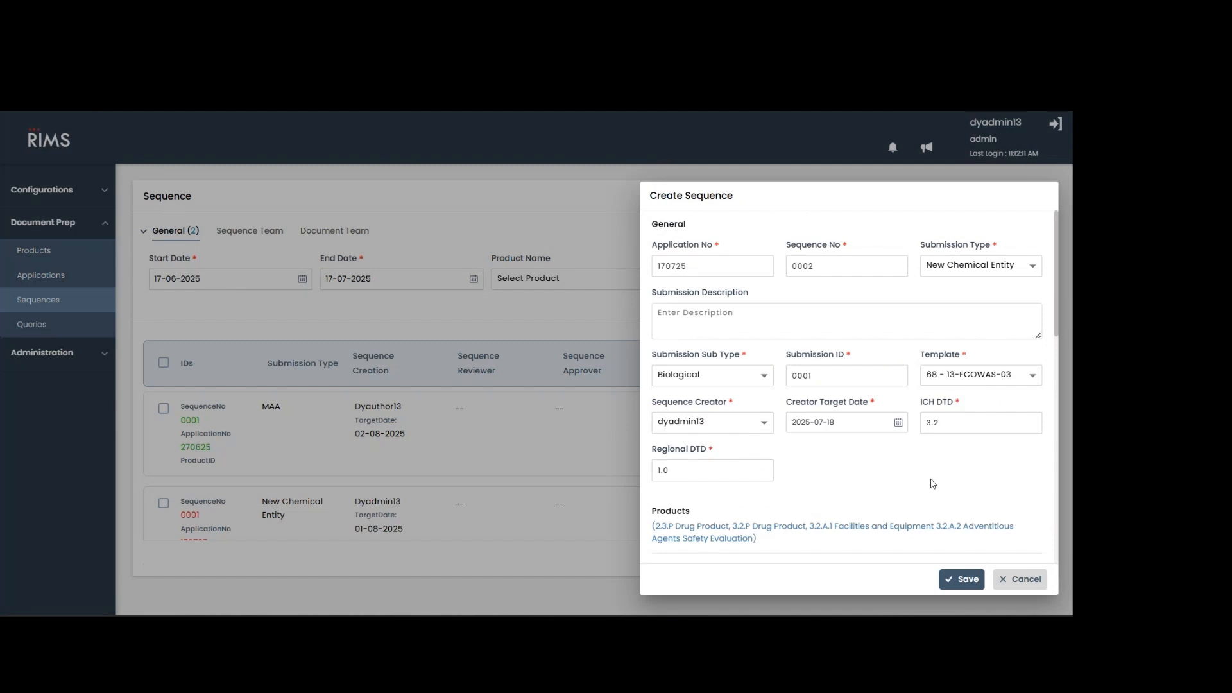
click(1012, 581)
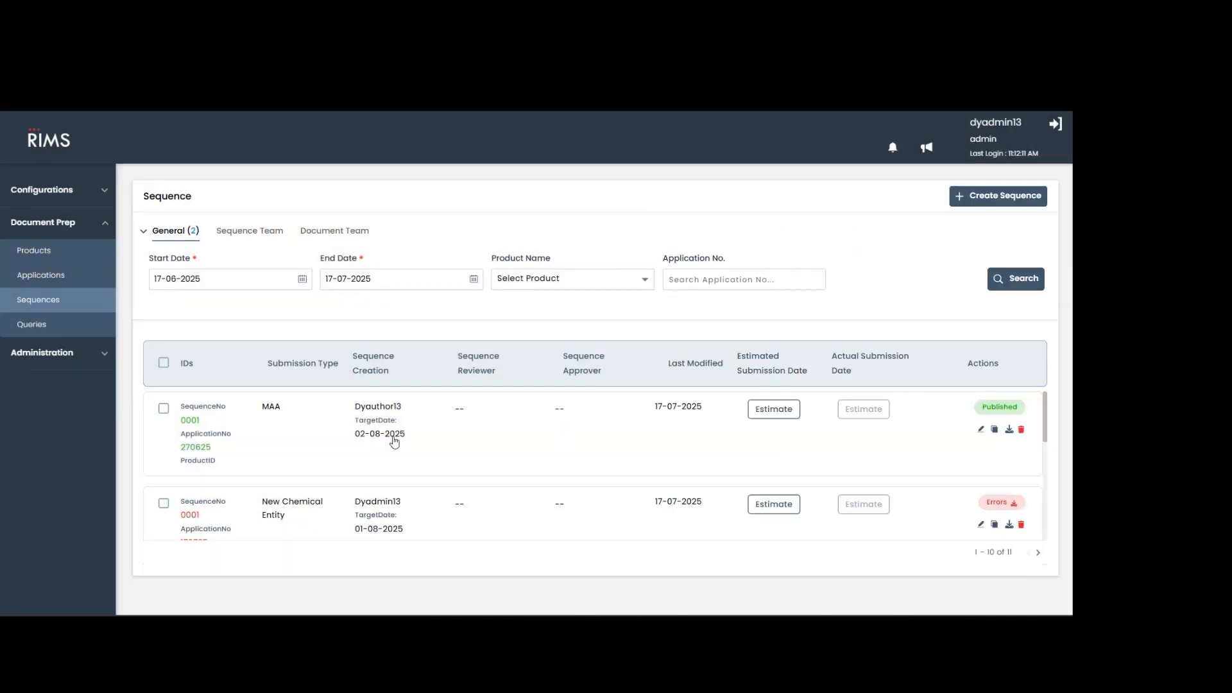
Open sequence 0001 of application 170725 and expand Module 1 down to the 1.0.1 Cover Letter folder.
scroll(377, 412, down, 2)
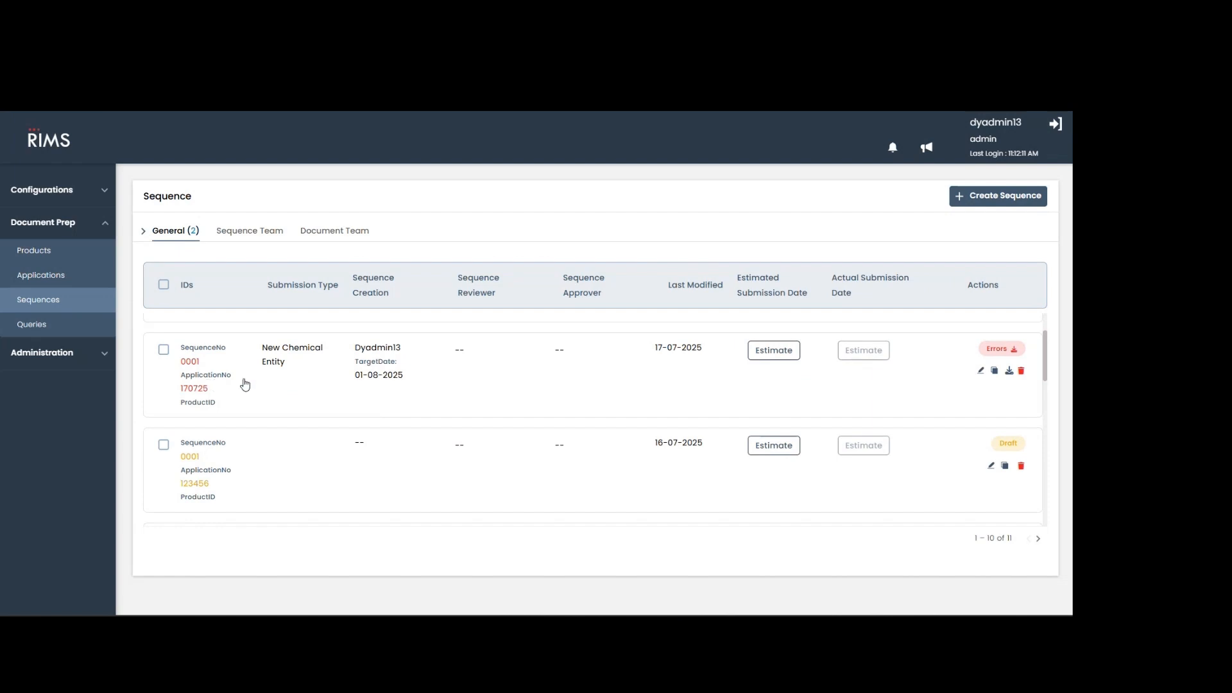
click(268, 384)
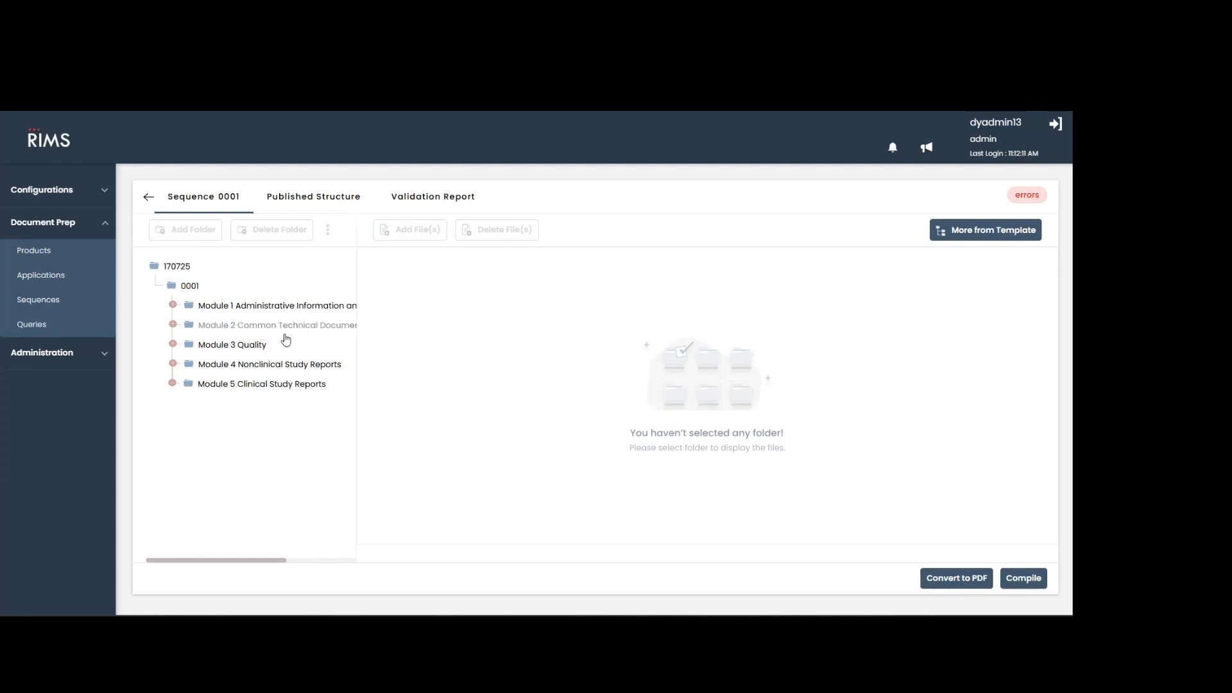
click(227, 311)
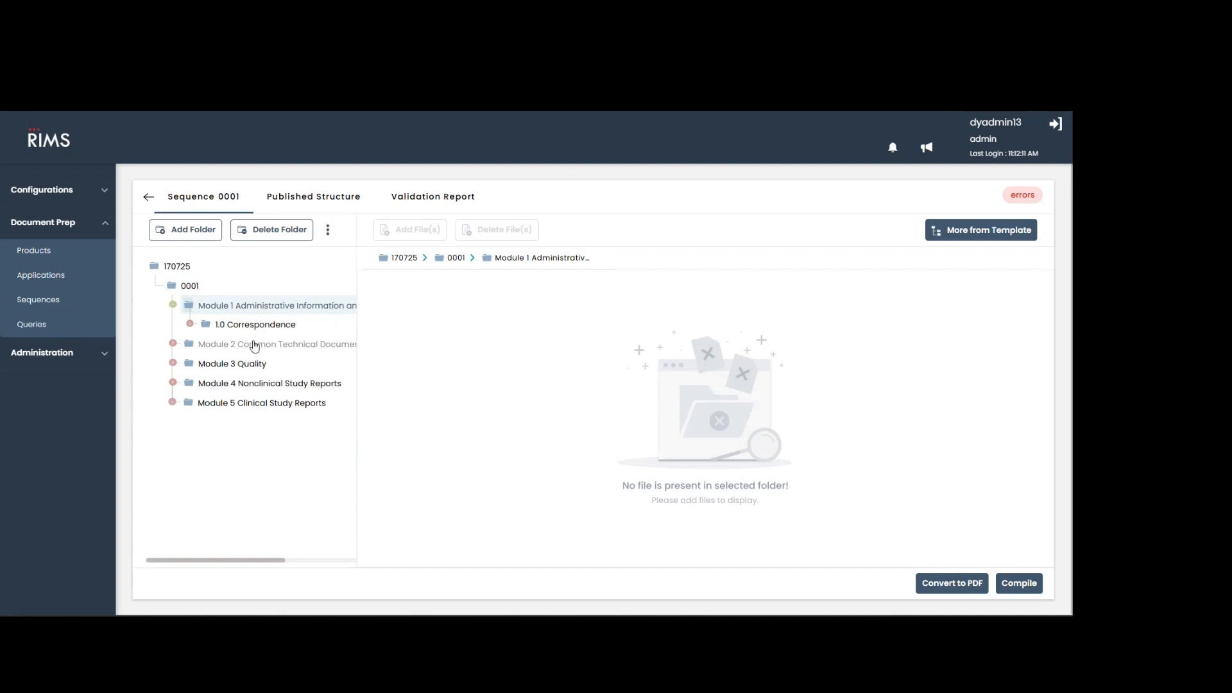
click(248, 326)
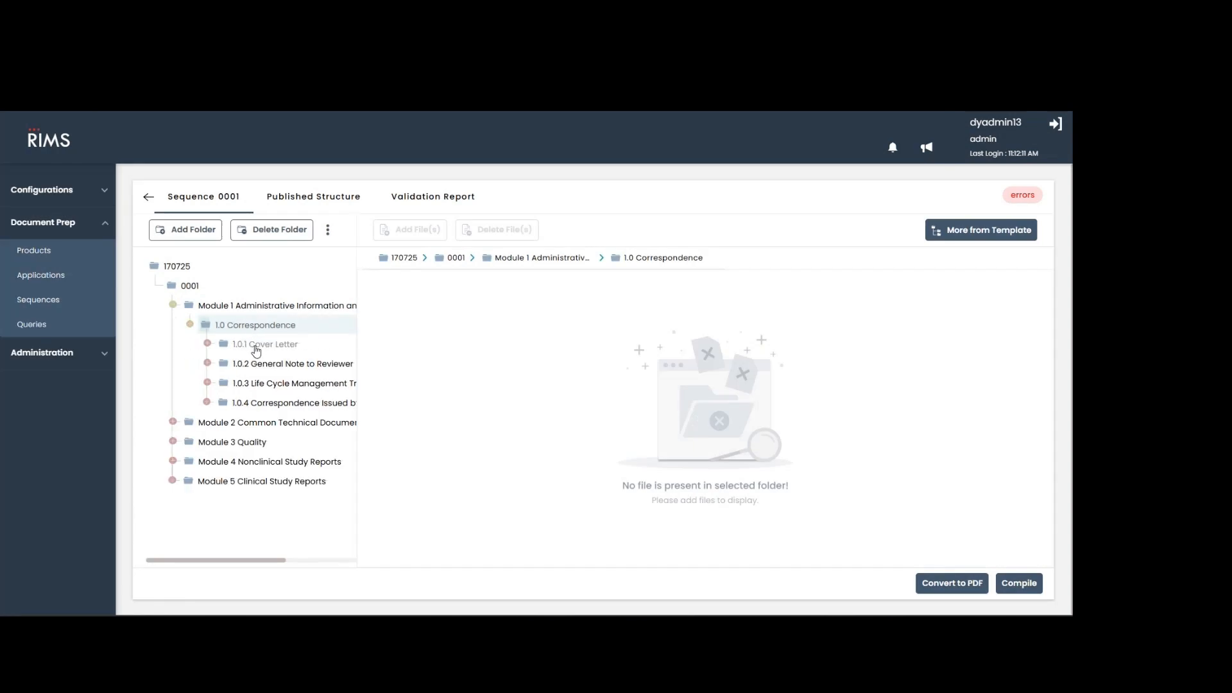
click(256, 350)
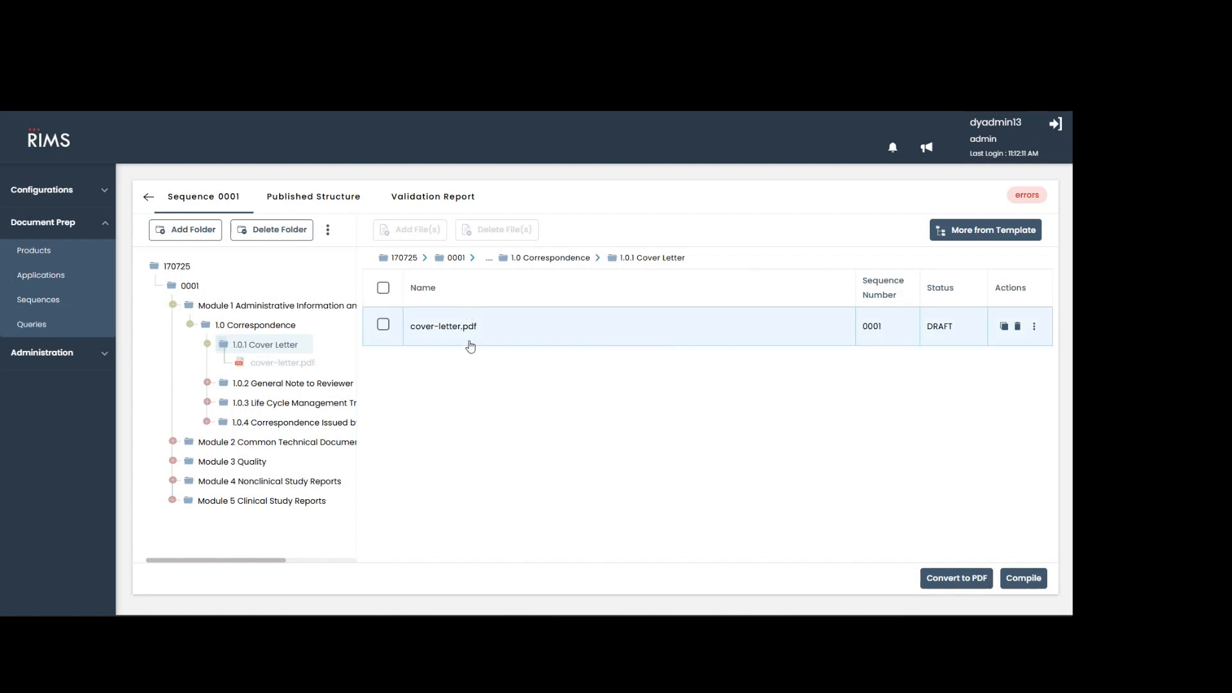
Show the document properties of cover-letter.pdf and examine its lifecycle operation options.
click(520, 339)
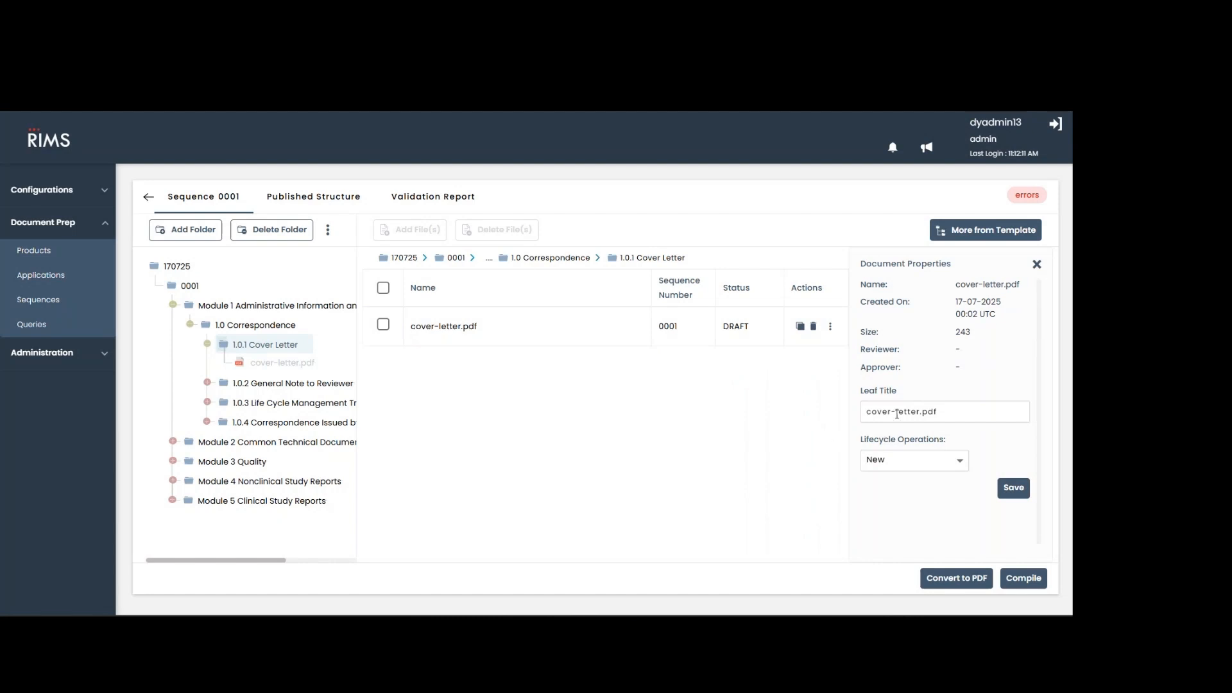
click(902, 459)
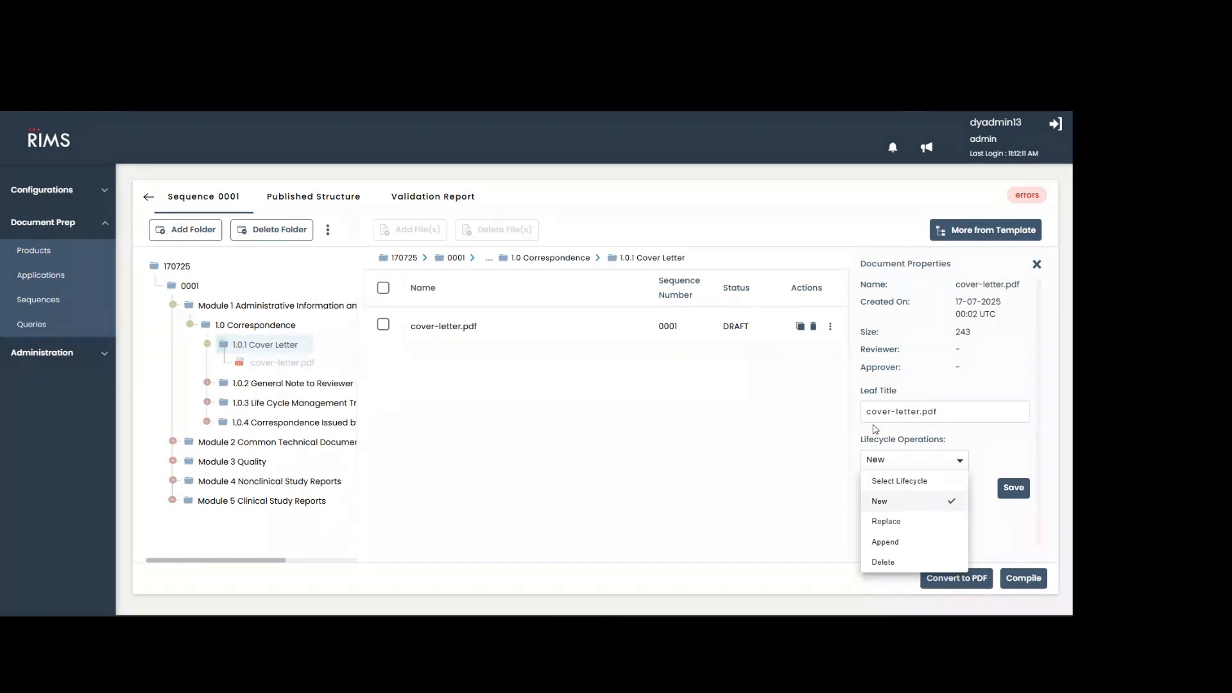
Open cover-letter.pdf through its file editing option, view the document and close it.
click(830, 327)
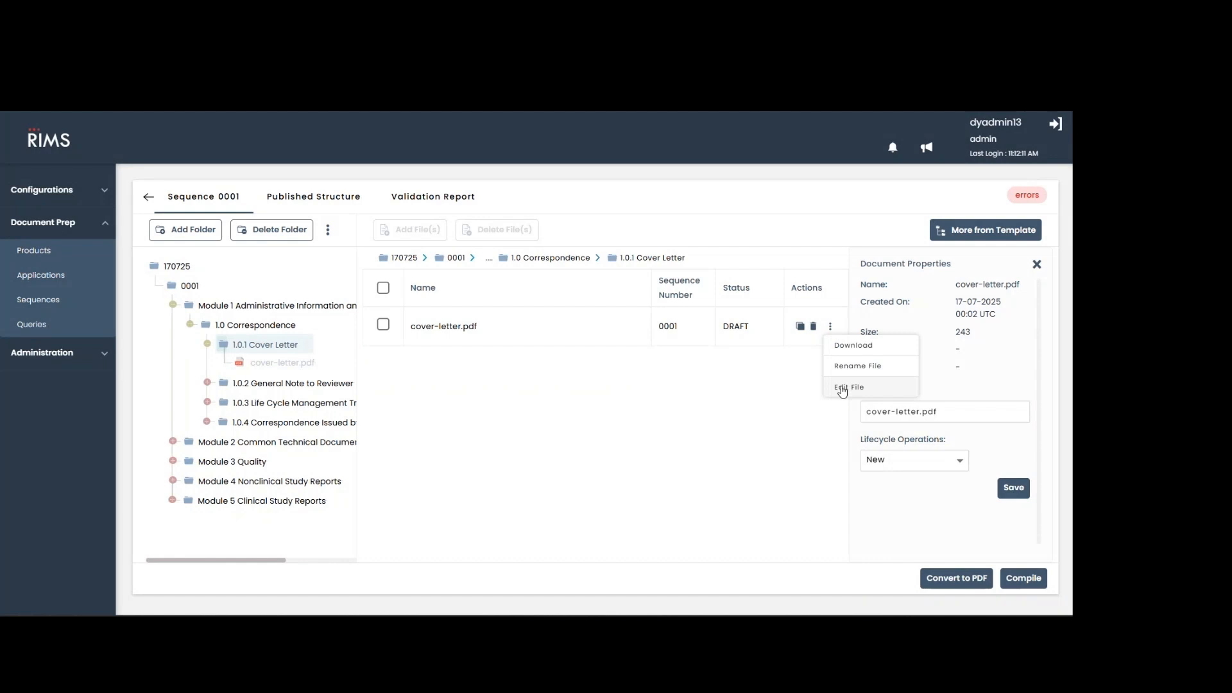
click(842, 387)
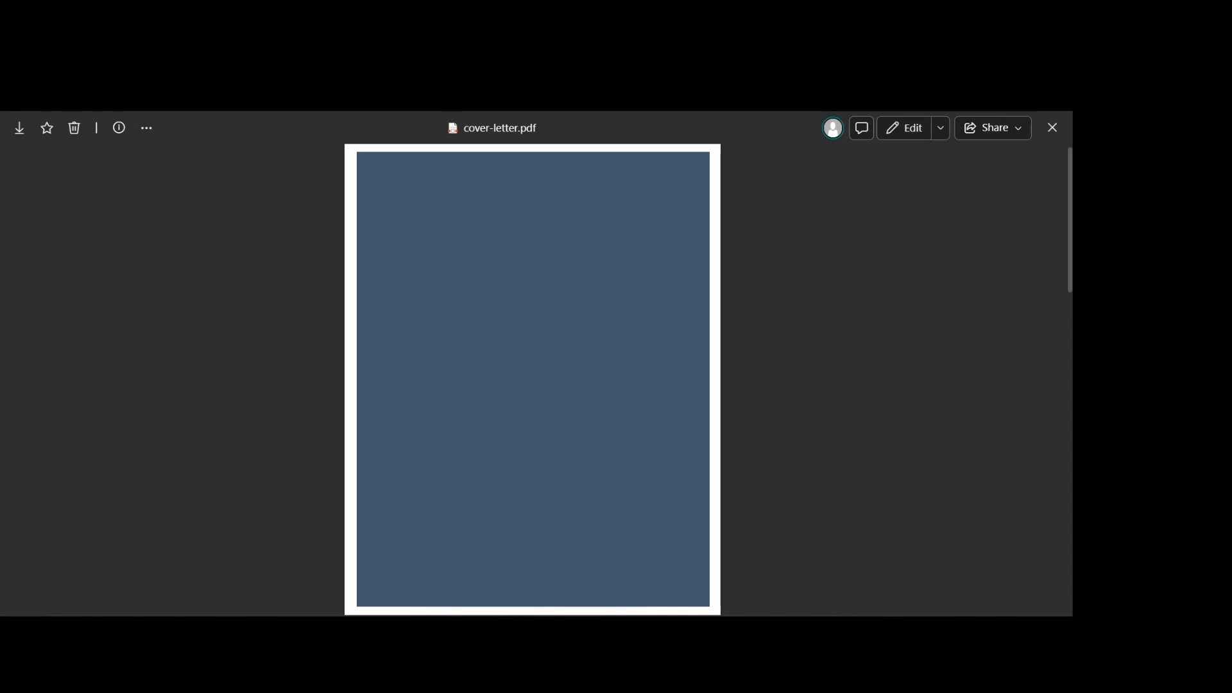
key(ctrl+w)
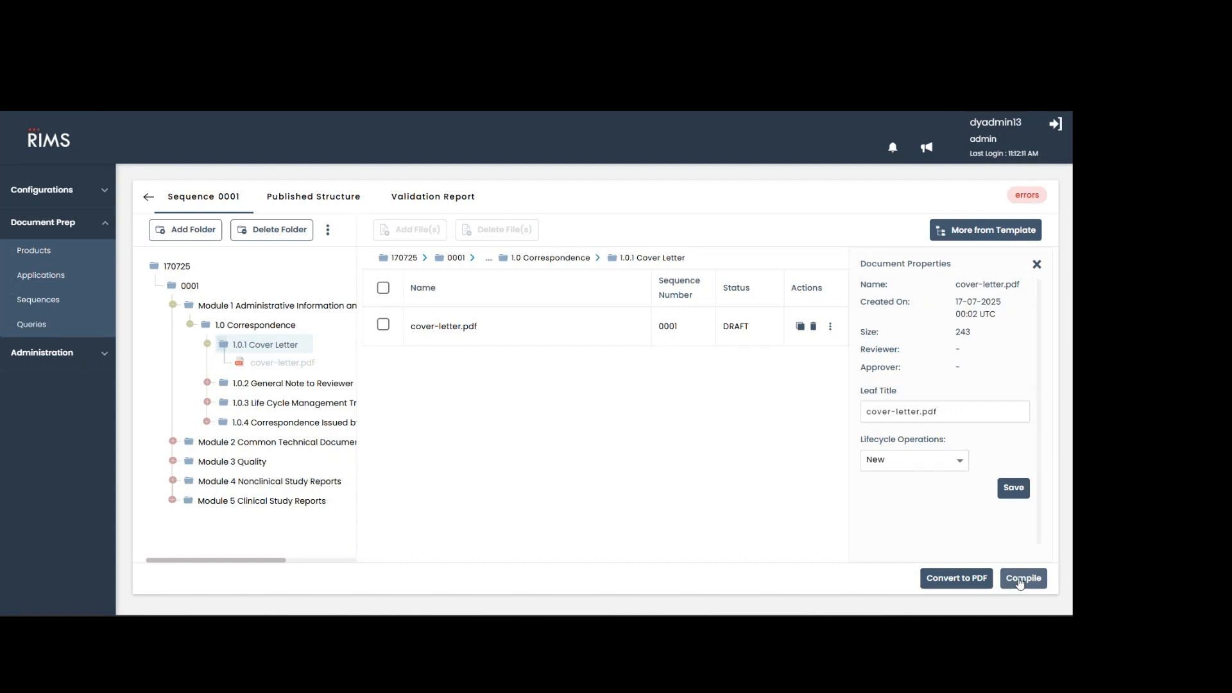
Show the published structure of sequence 0001 and open index.xml to examine the eCTD module and document hierarchy.
click(333, 205)
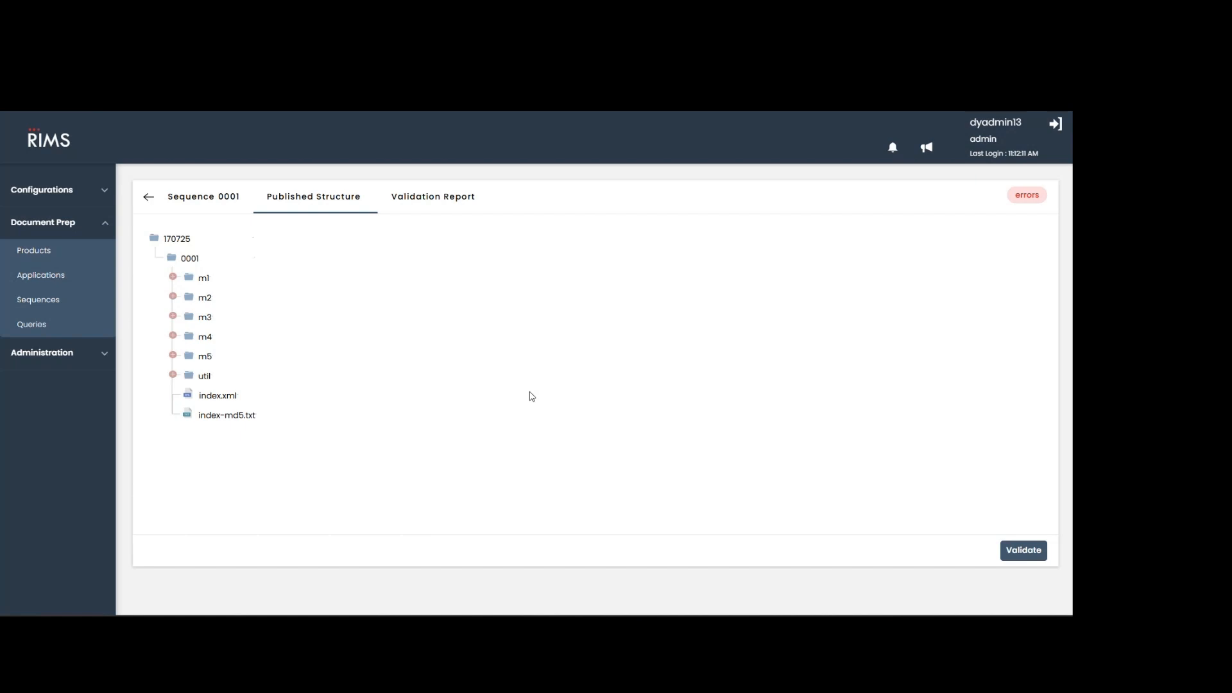
click(229, 400)
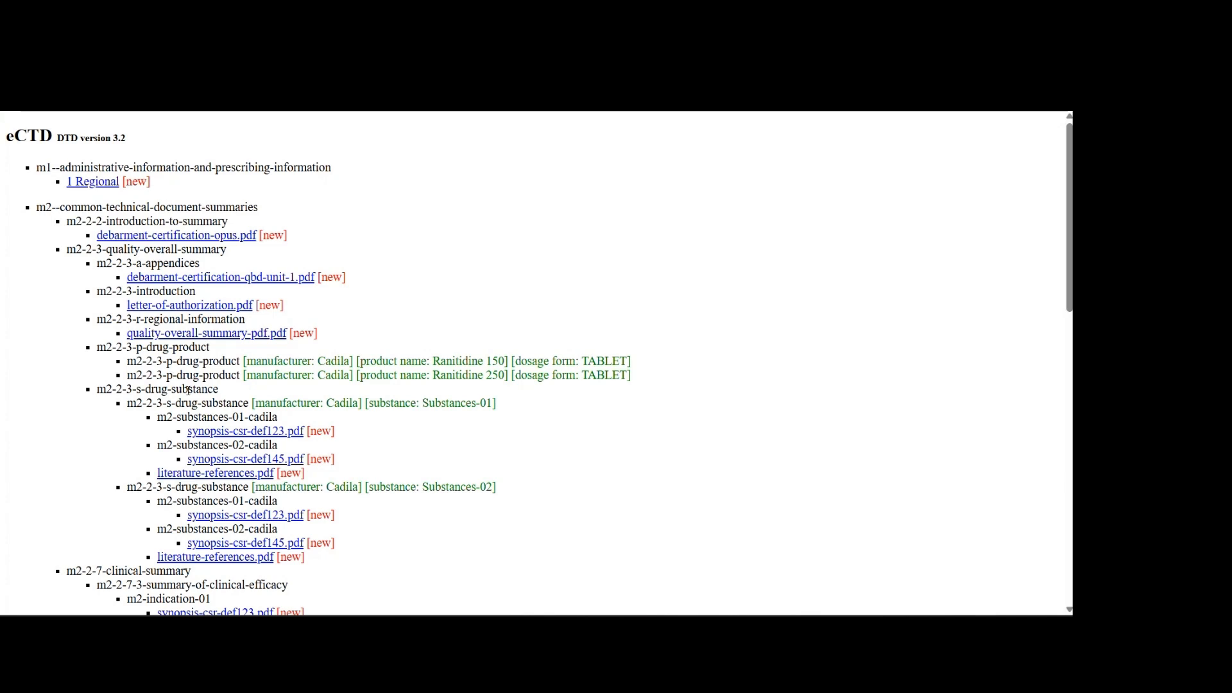
scroll(282, 579, down, 5)
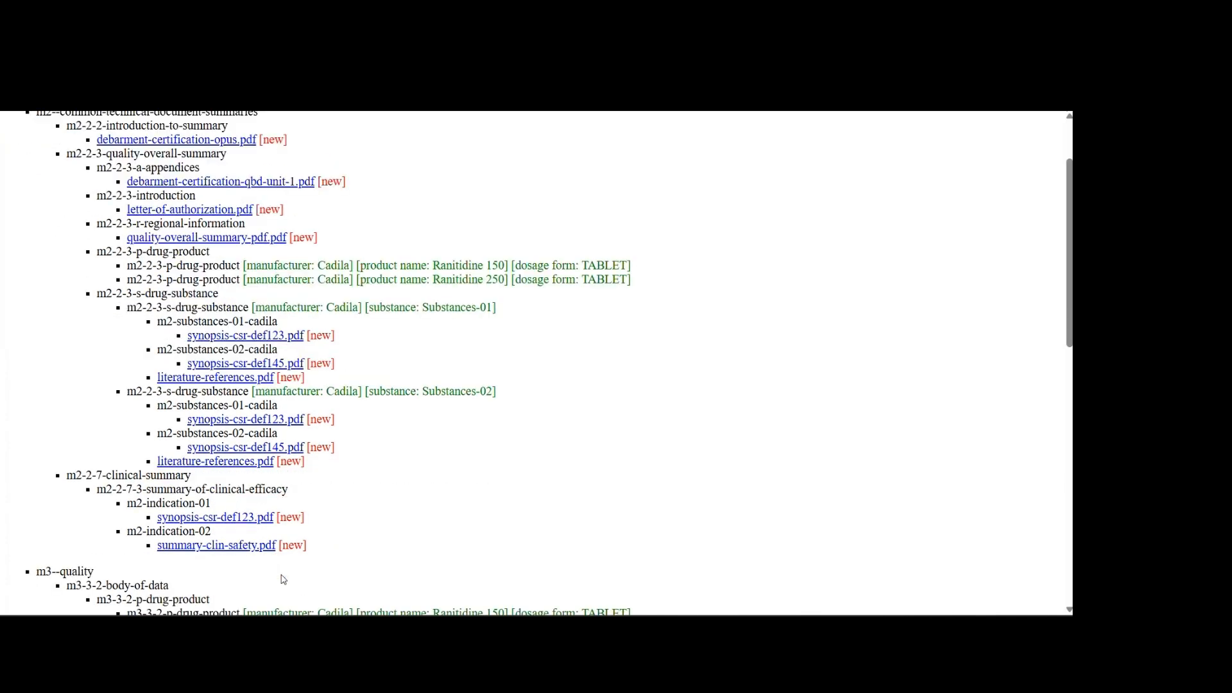
scroll(282, 578, up, 5)
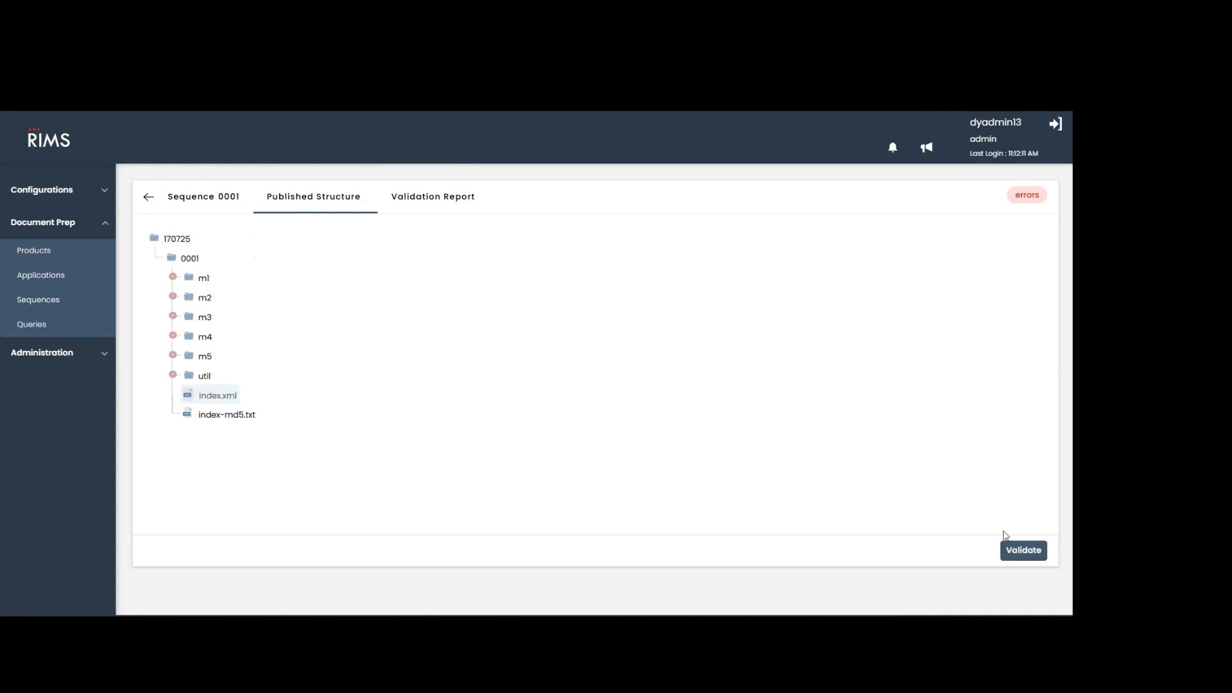
Review the errors in the validation report of sequence 0001 and return to the sequence list.
click(414, 203)
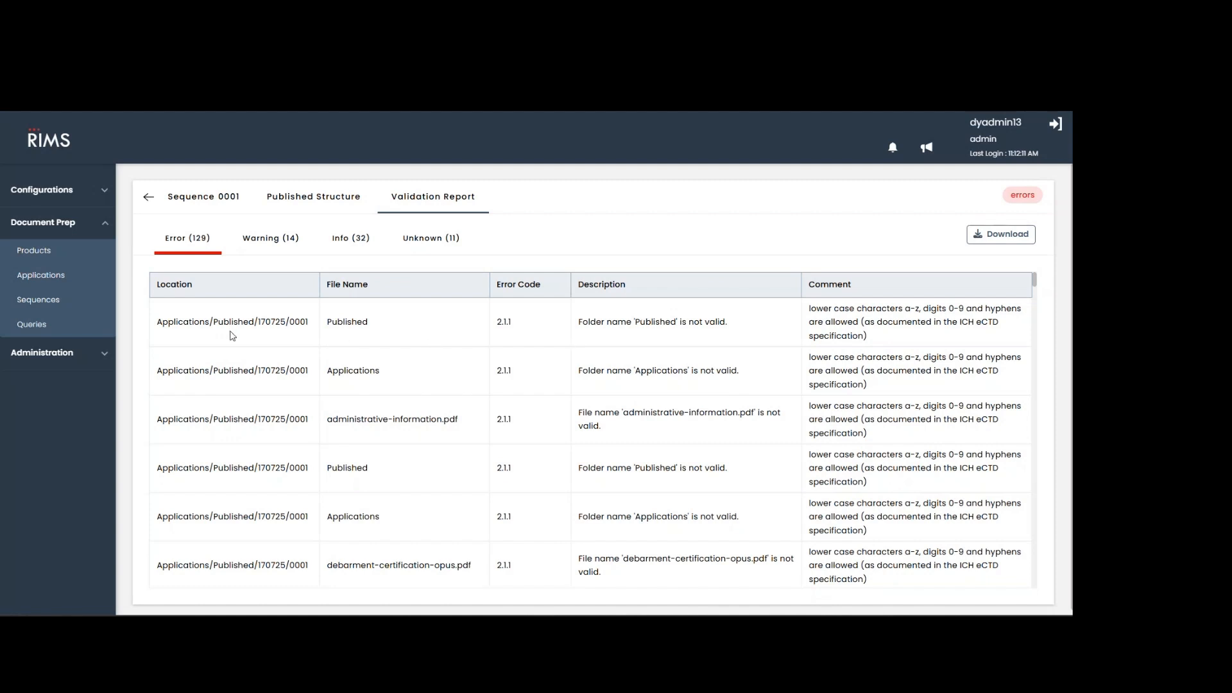
click(209, 198)
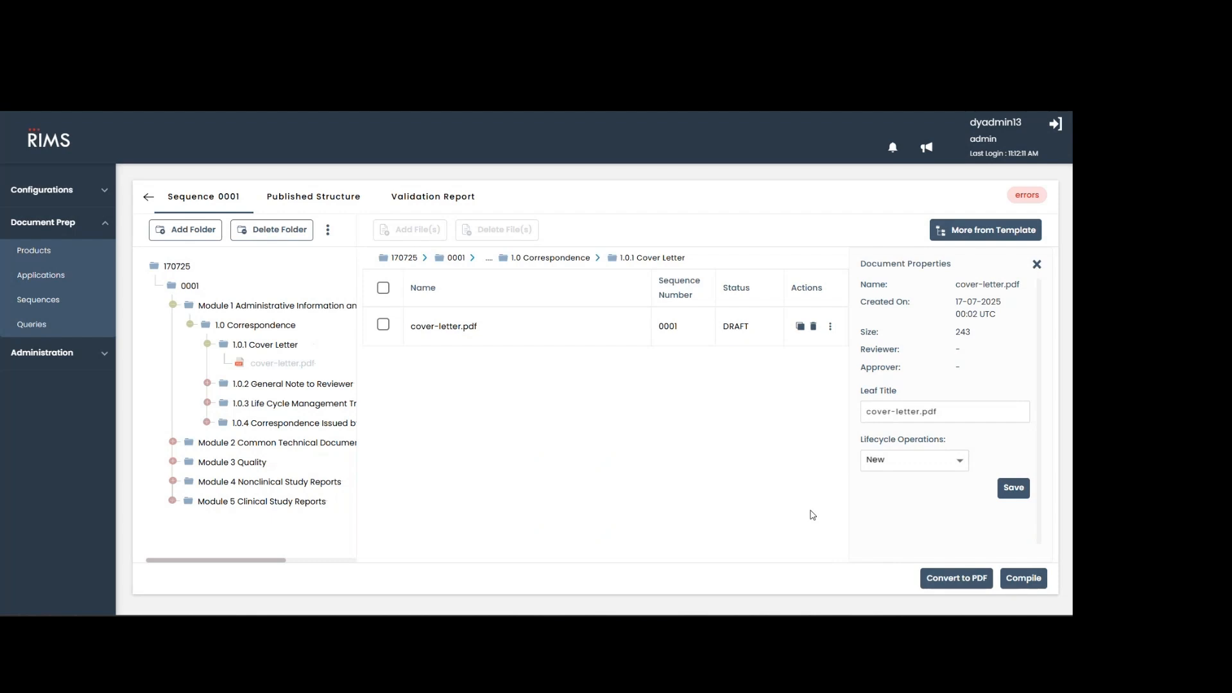
click(149, 199)
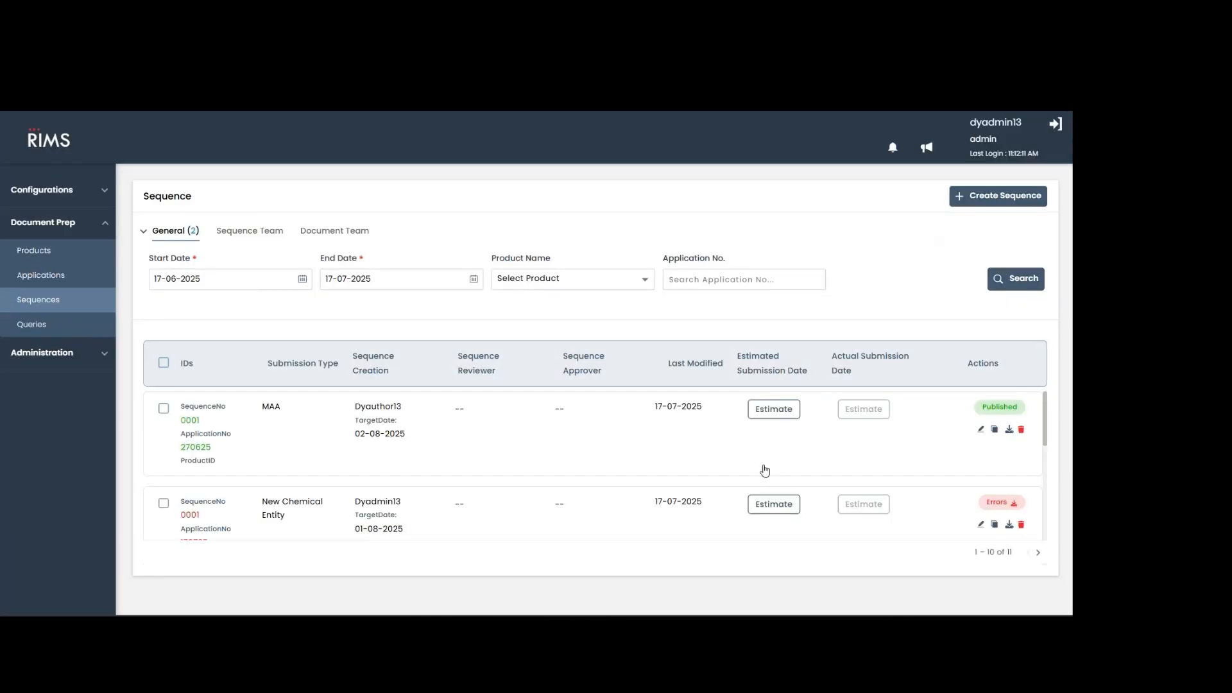
Download sequence 0001 of application 170725 and save it as 0001.zip in the Downloads folder.
scroll(721, 460, down, 1)
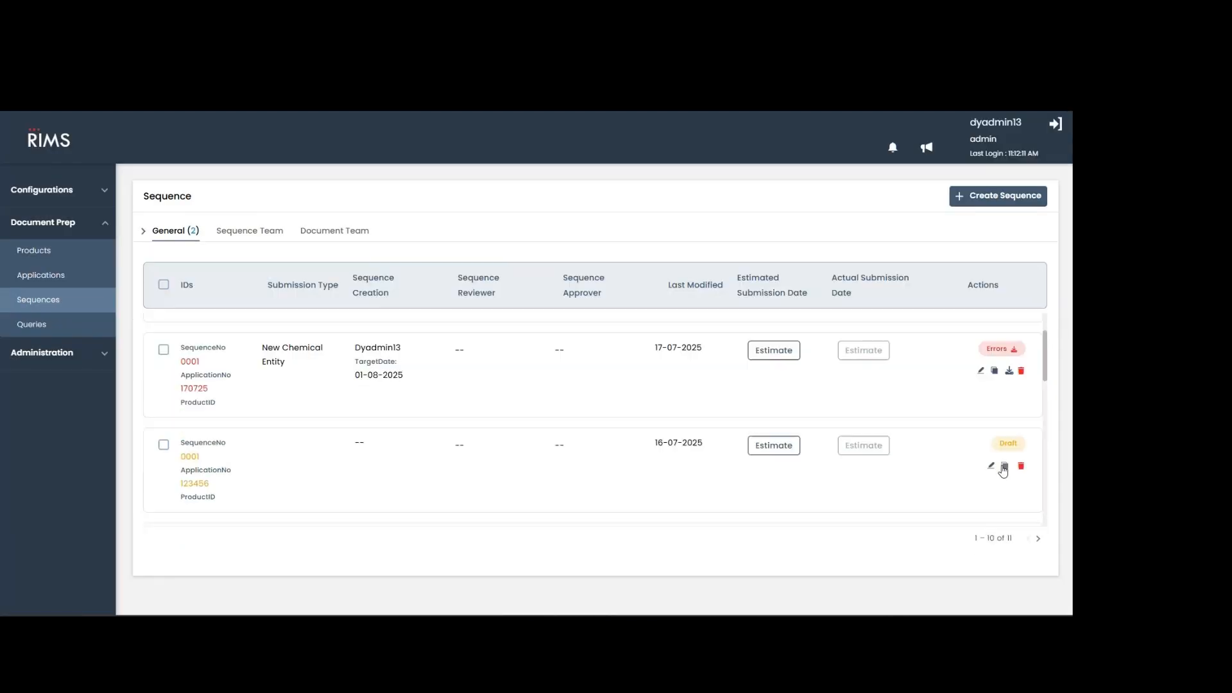
click(1009, 372)
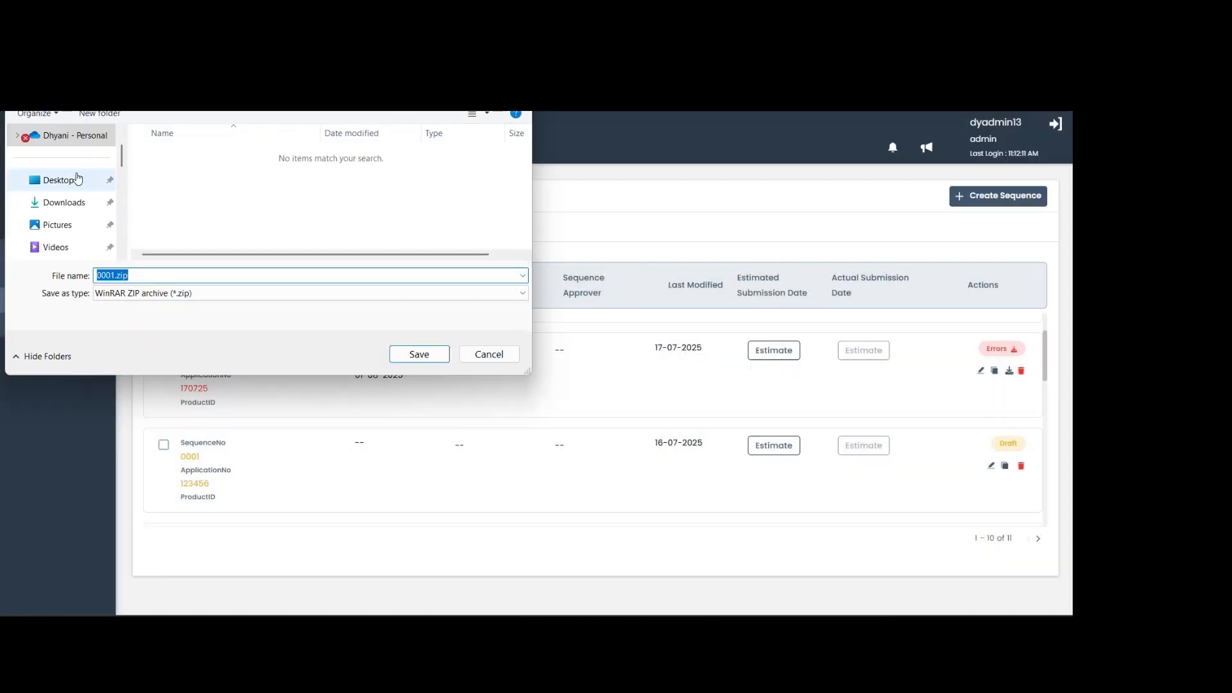
click(64, 203)
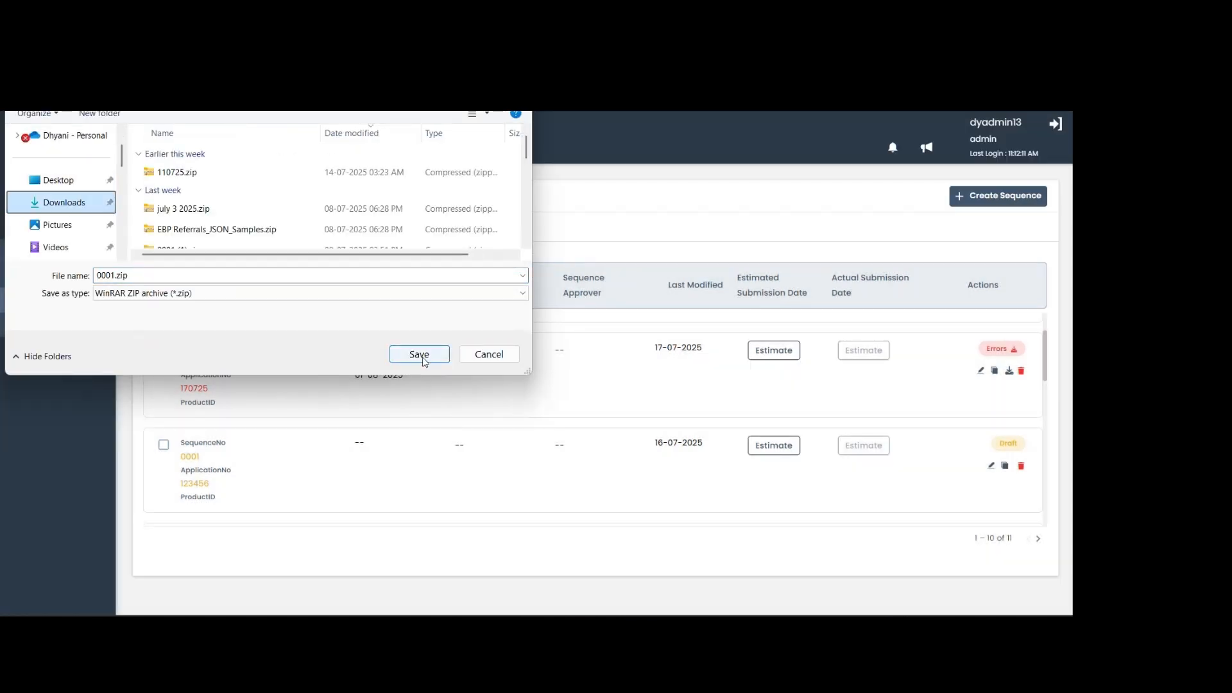
click(419, 354)
click(570, 338)
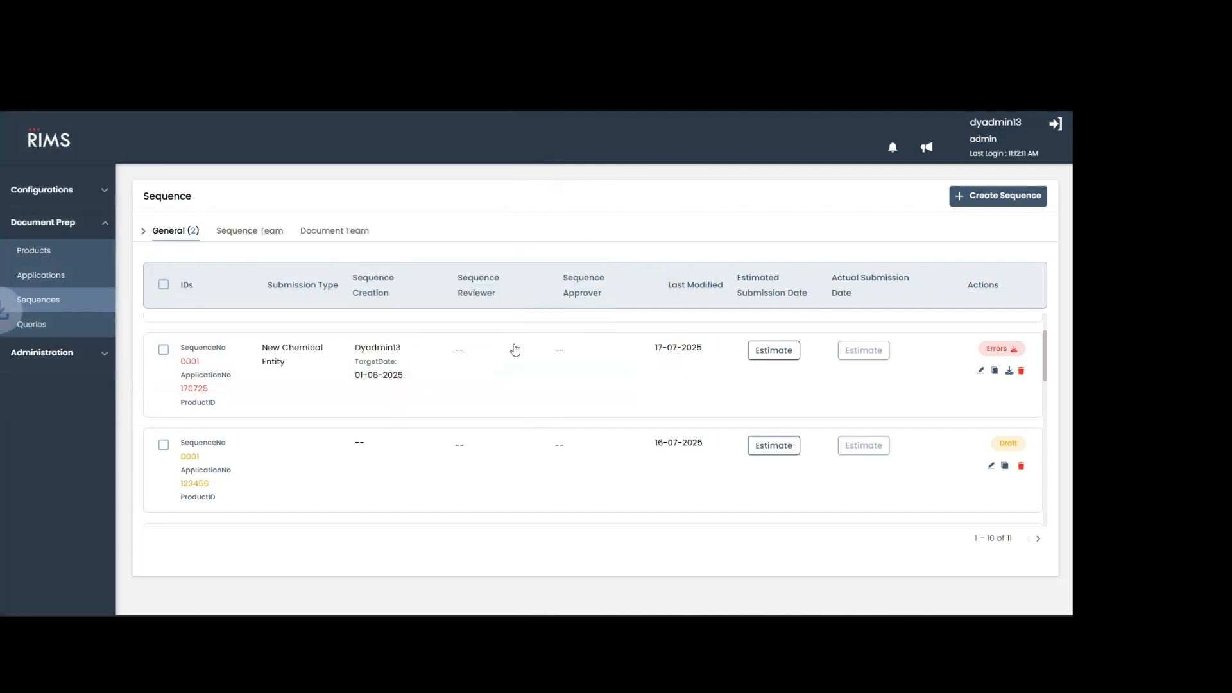
Review the list of queries and open the Imports page under the configurations.
click(59, 330)
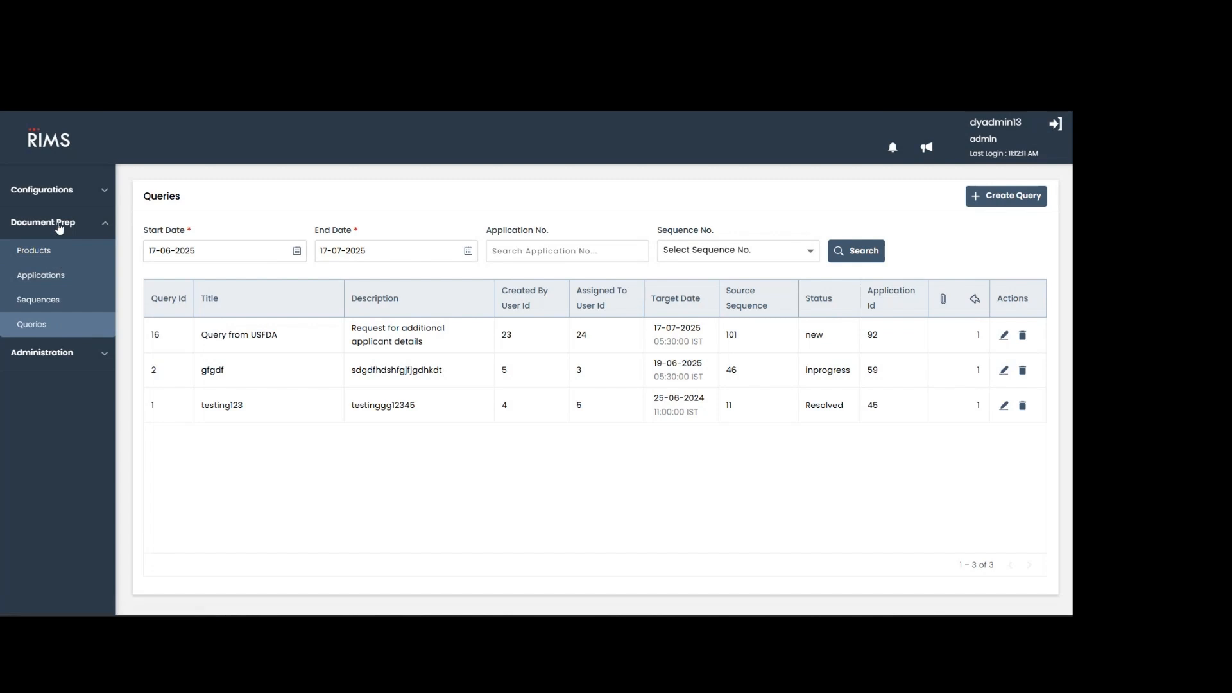
click(87, 354)
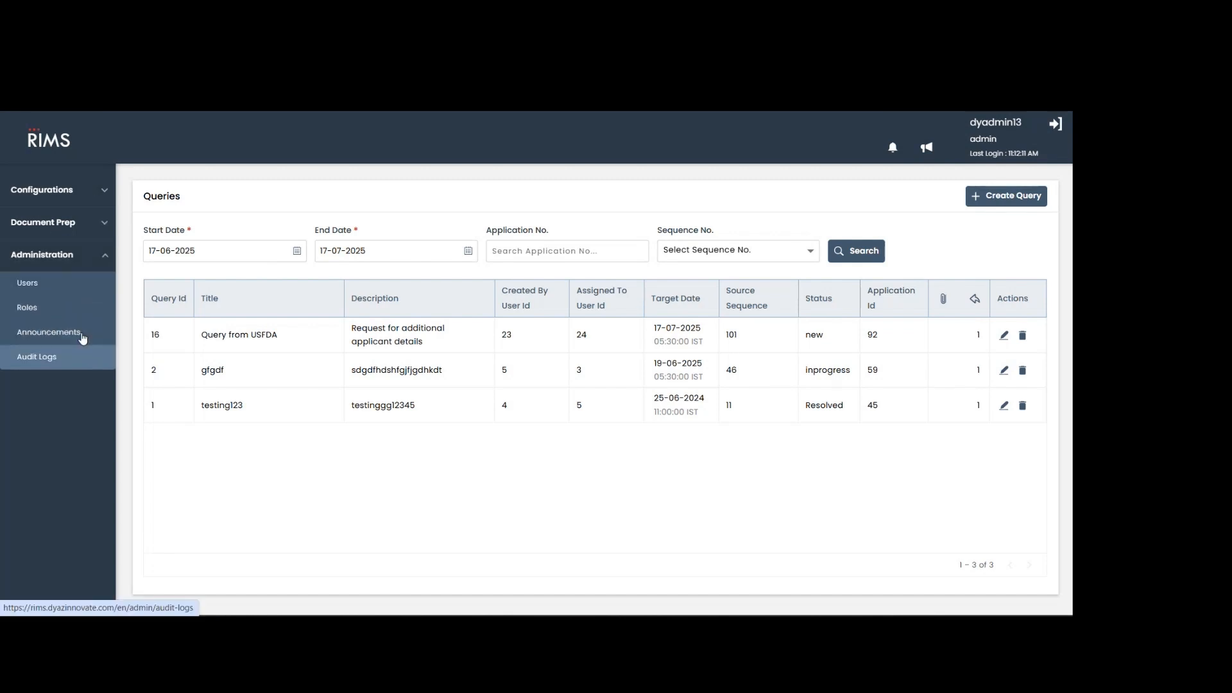
click(74, 192)
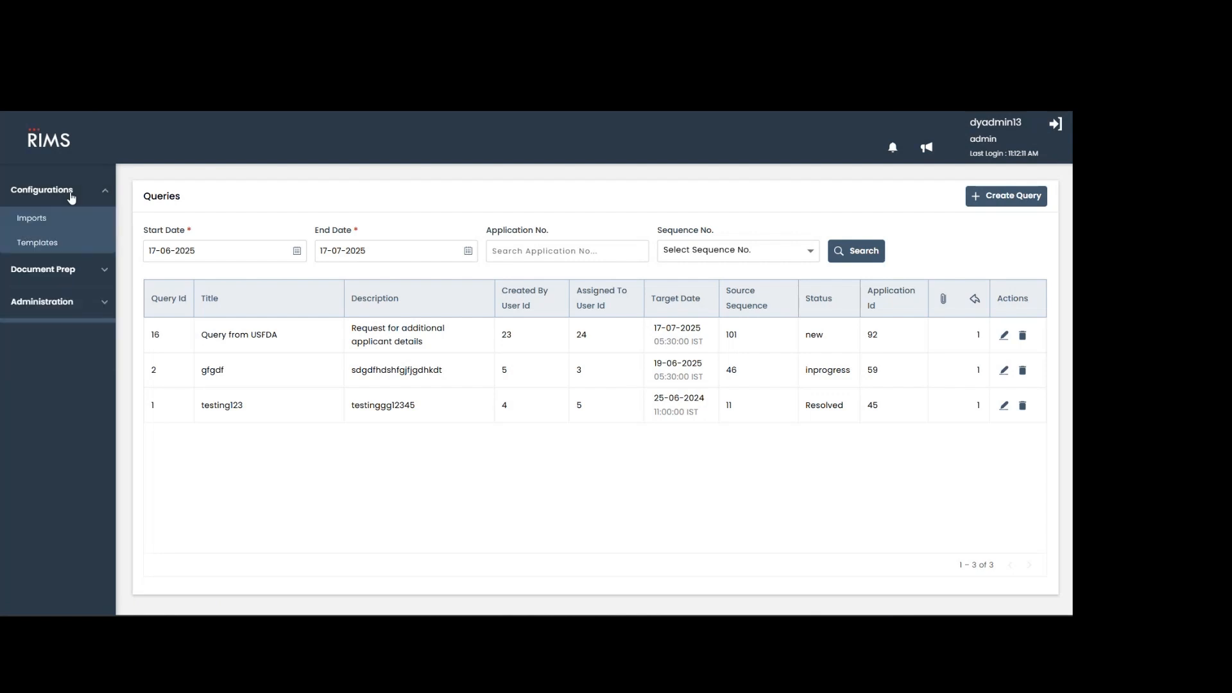
click(36, 220)
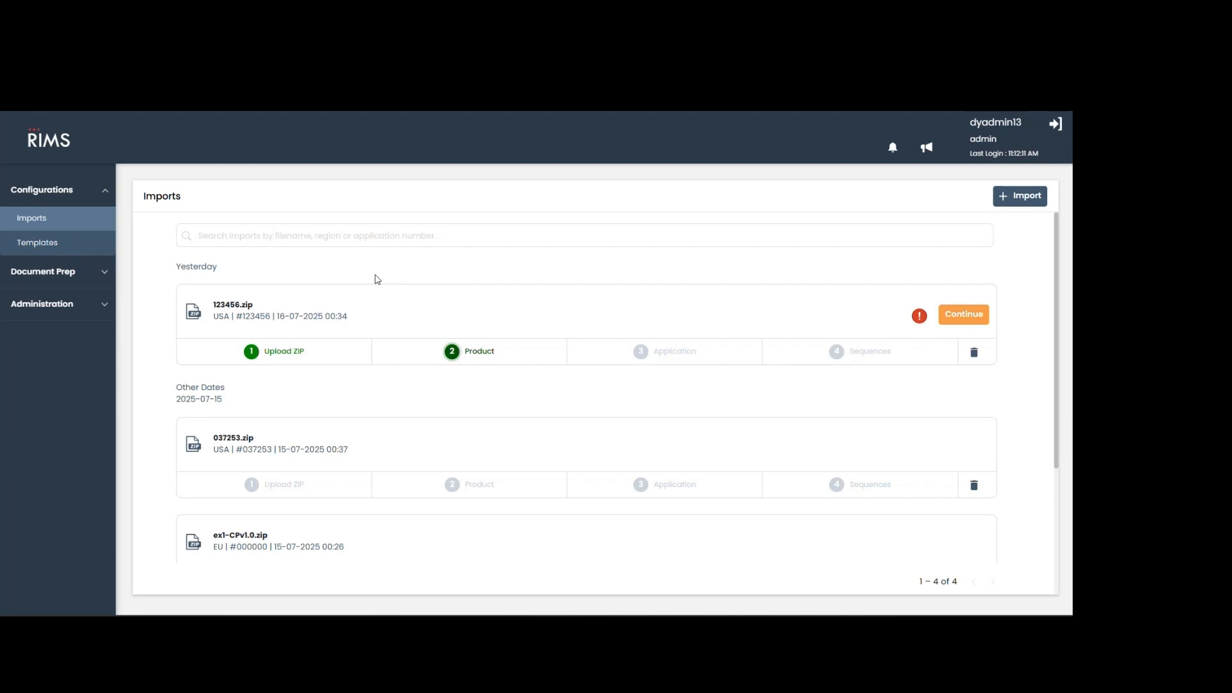
Start a new import to examine its ZIP file upload options and close it without importing anything.
click(1009, 204)
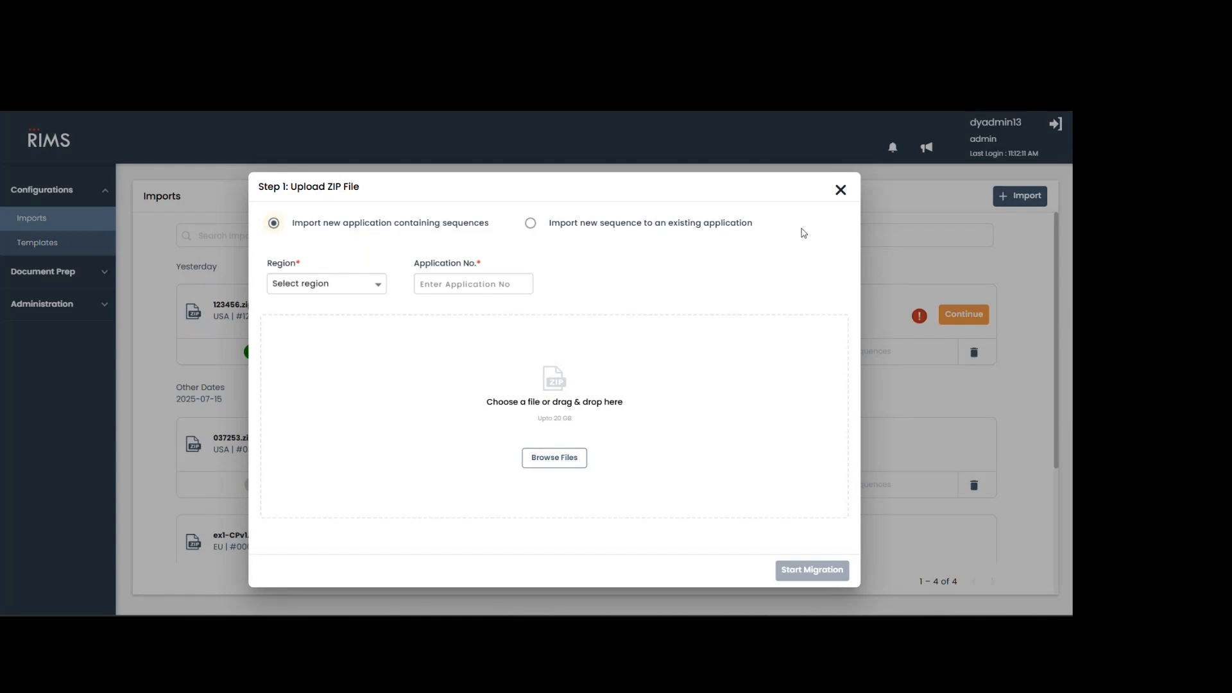
click(841, 191)
click(559, 447)
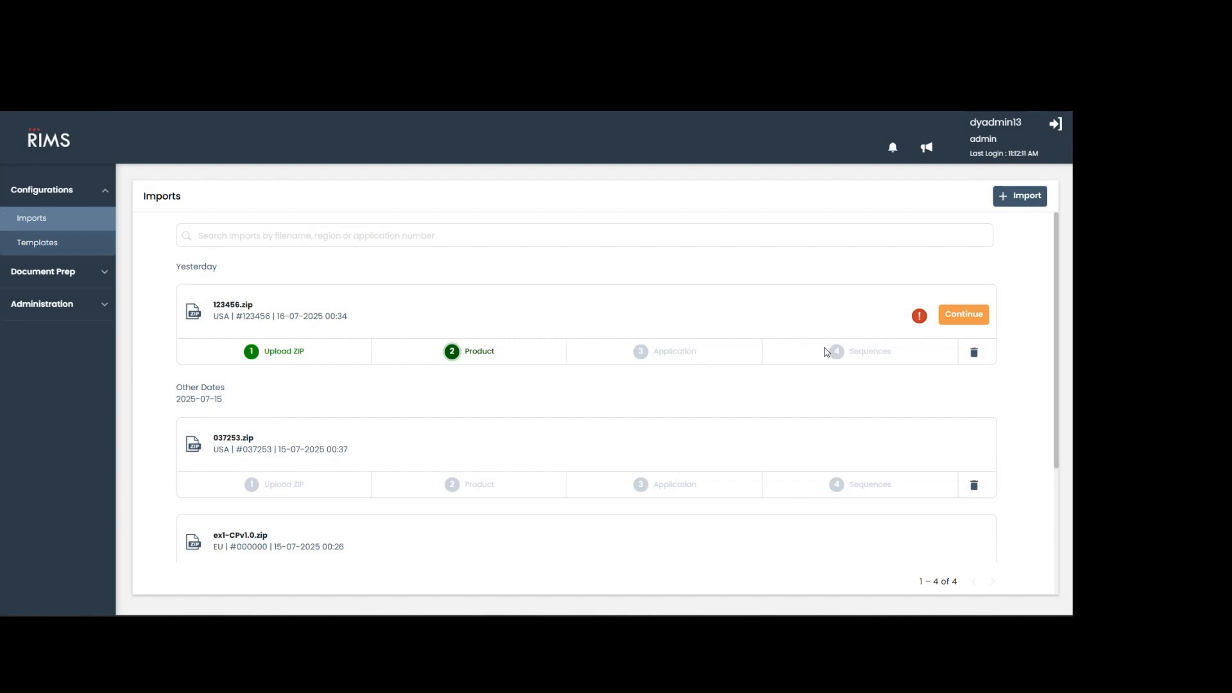
Review the user accounts and the audit logs in the administration area.
click(65, 312)
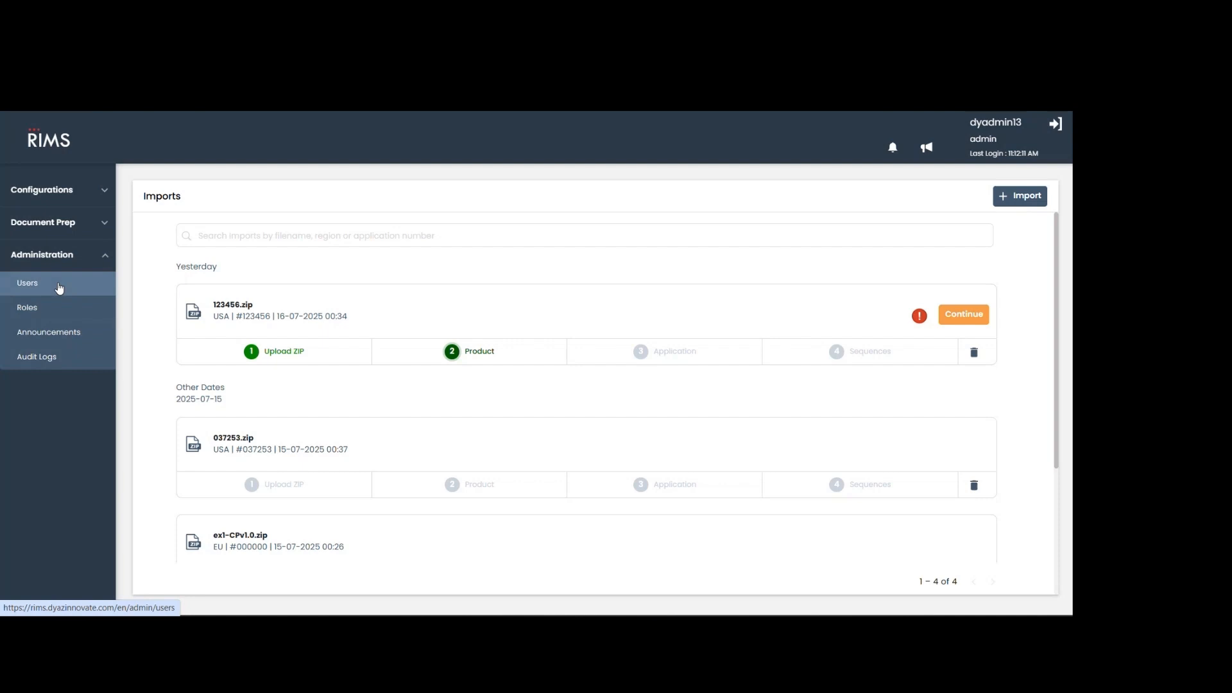
click(59, 288)
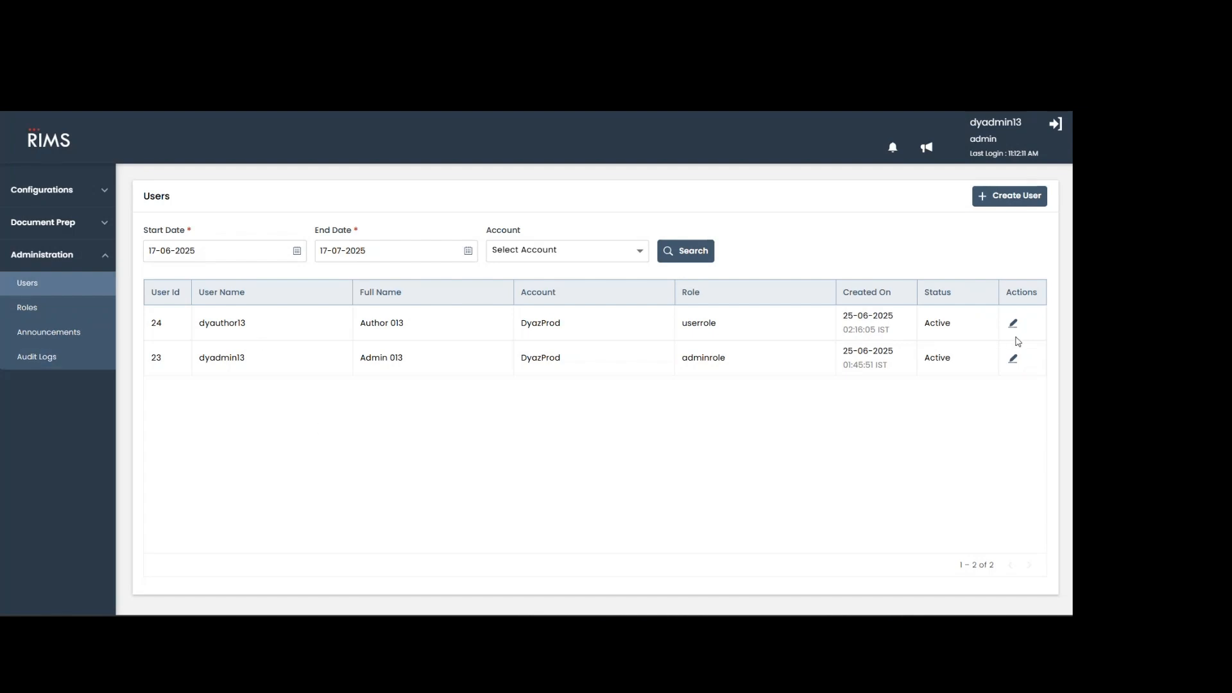
click(52, 363)
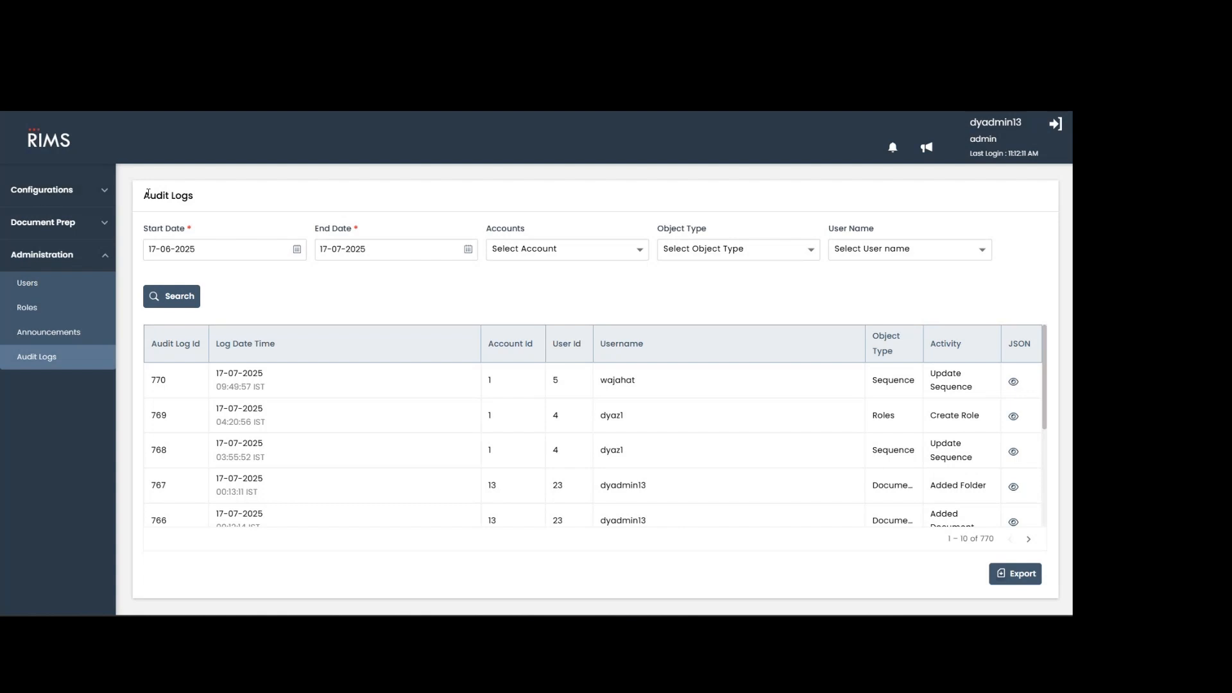
click(70, 225)
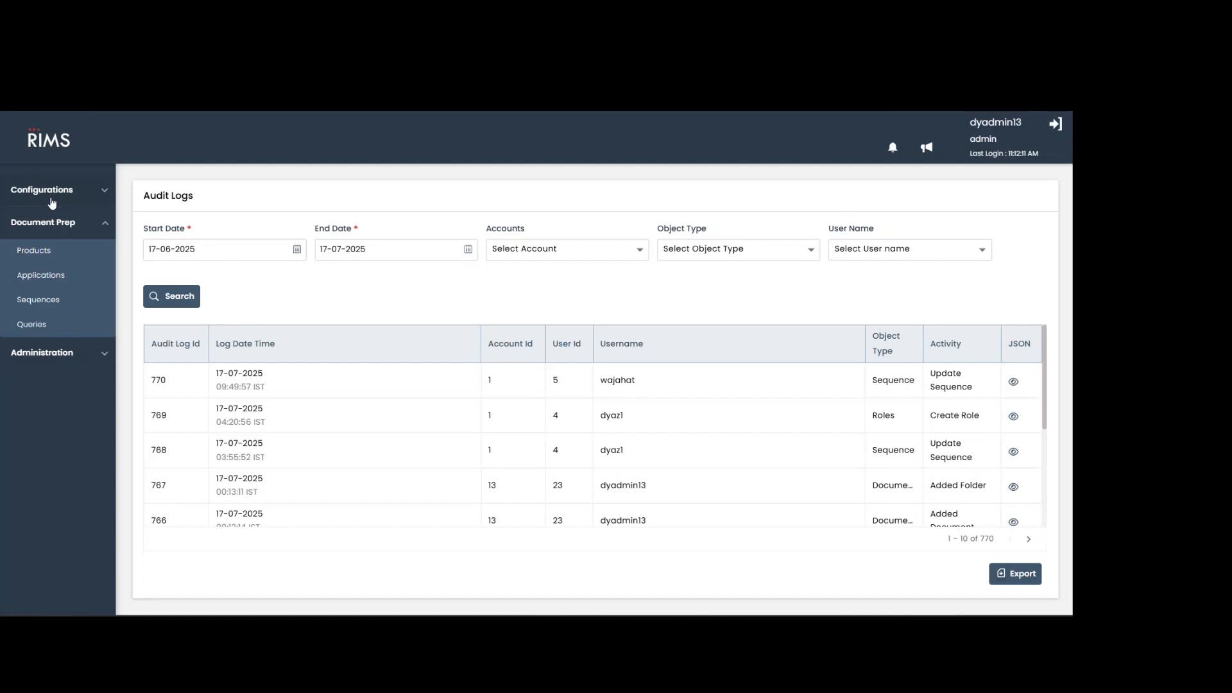
click(52, 200)
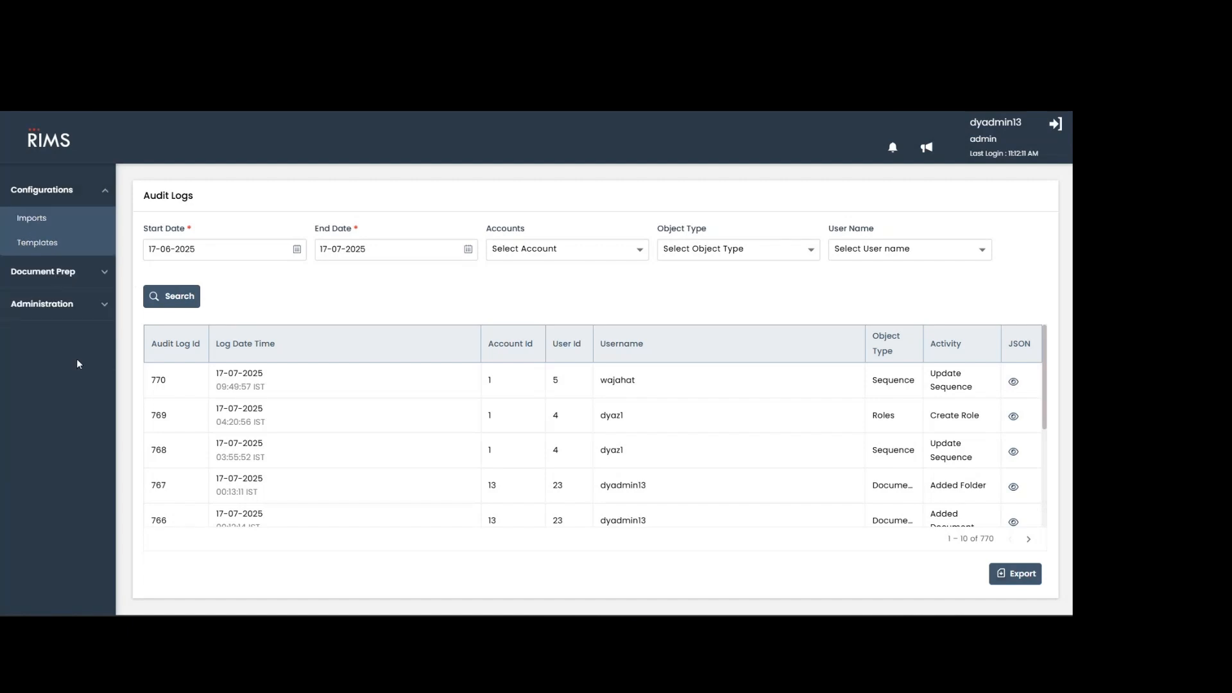